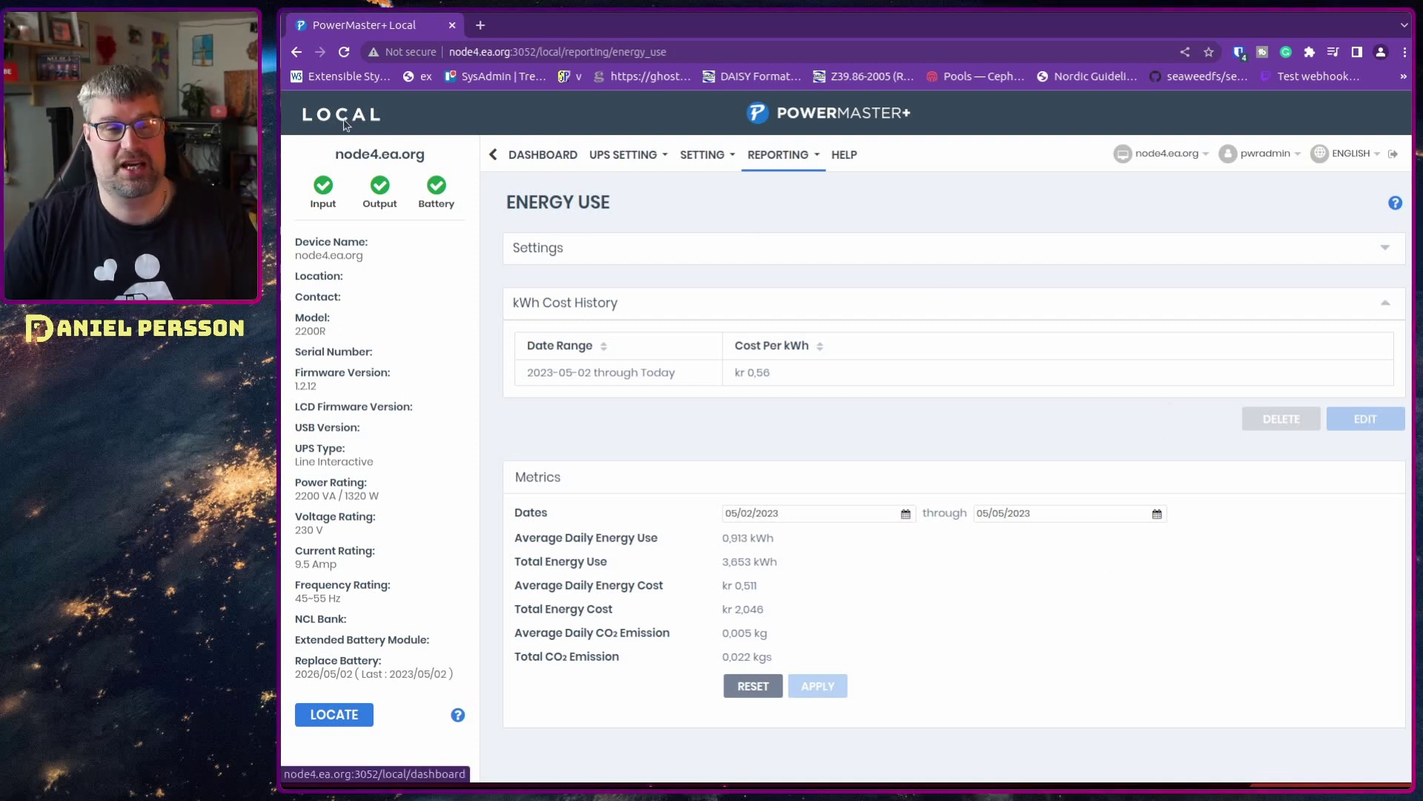
# Show the Dashboard with the 2200R UPS at 230.0 V, 49.90 Hz and 1 hr 15 min runtime
pyautogui.click(561, 162)
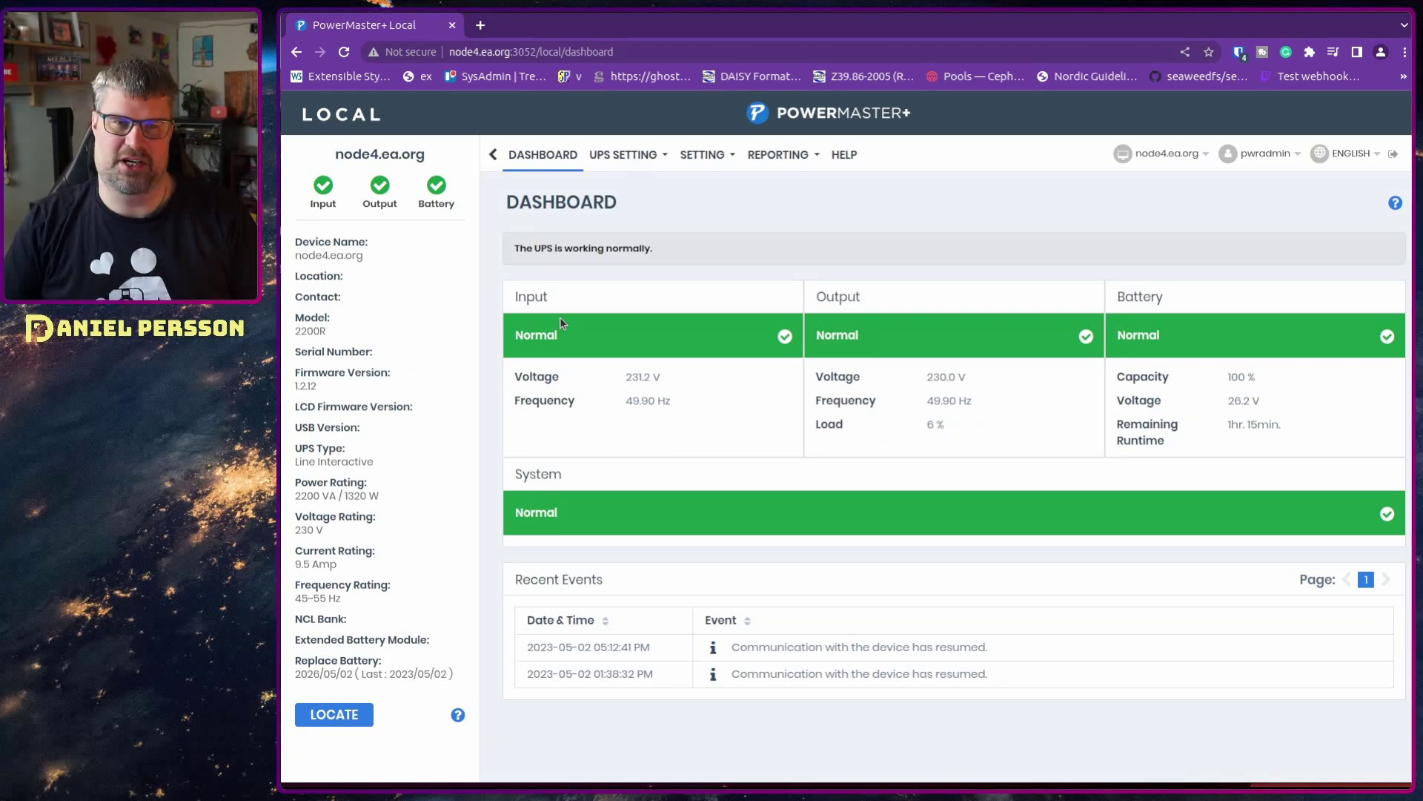
# View the Connected Equipment table's IP Address and Shutdown Protected columns for node4.ea.org, then return to the Dashboard
pyautogui.click(608, 162)
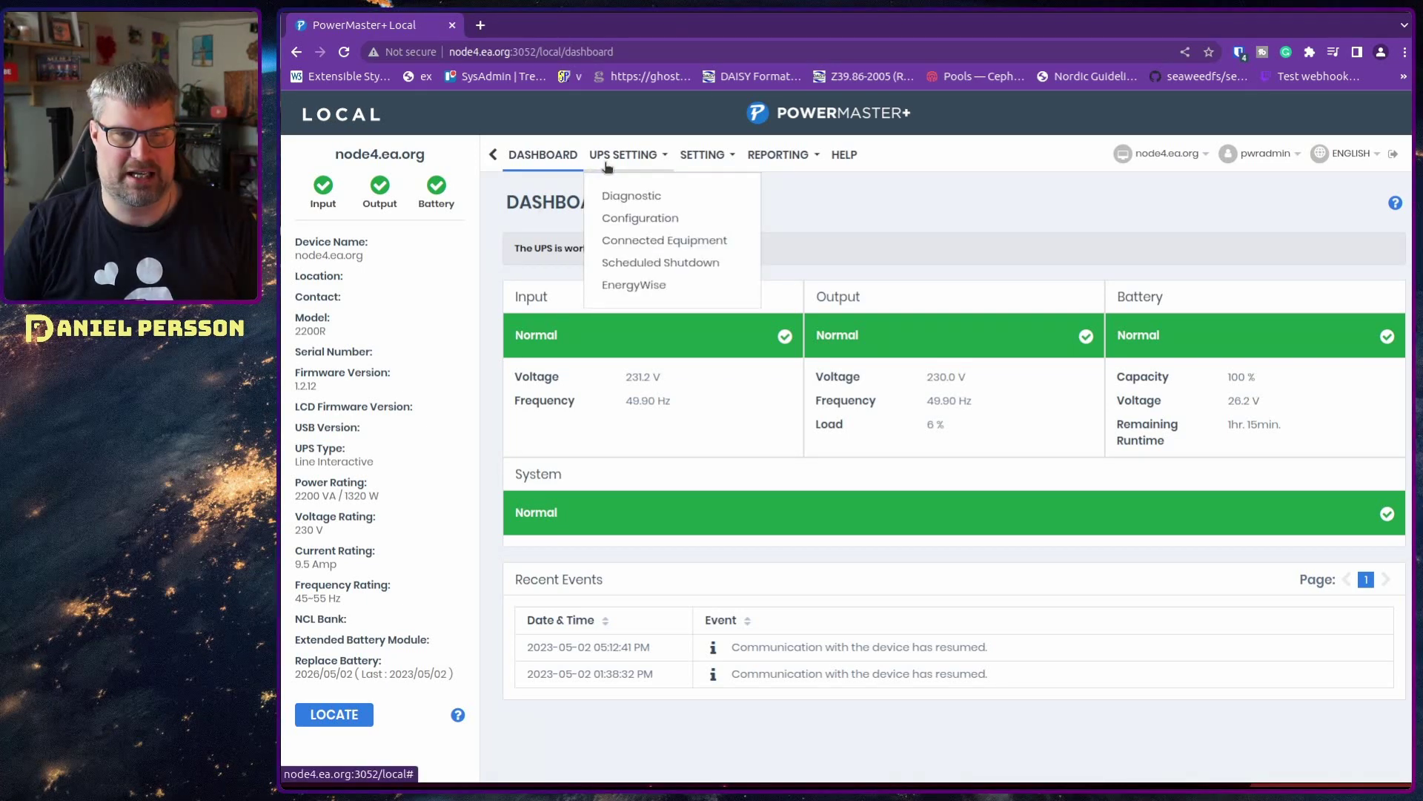
pyautogui.click(685, 244)
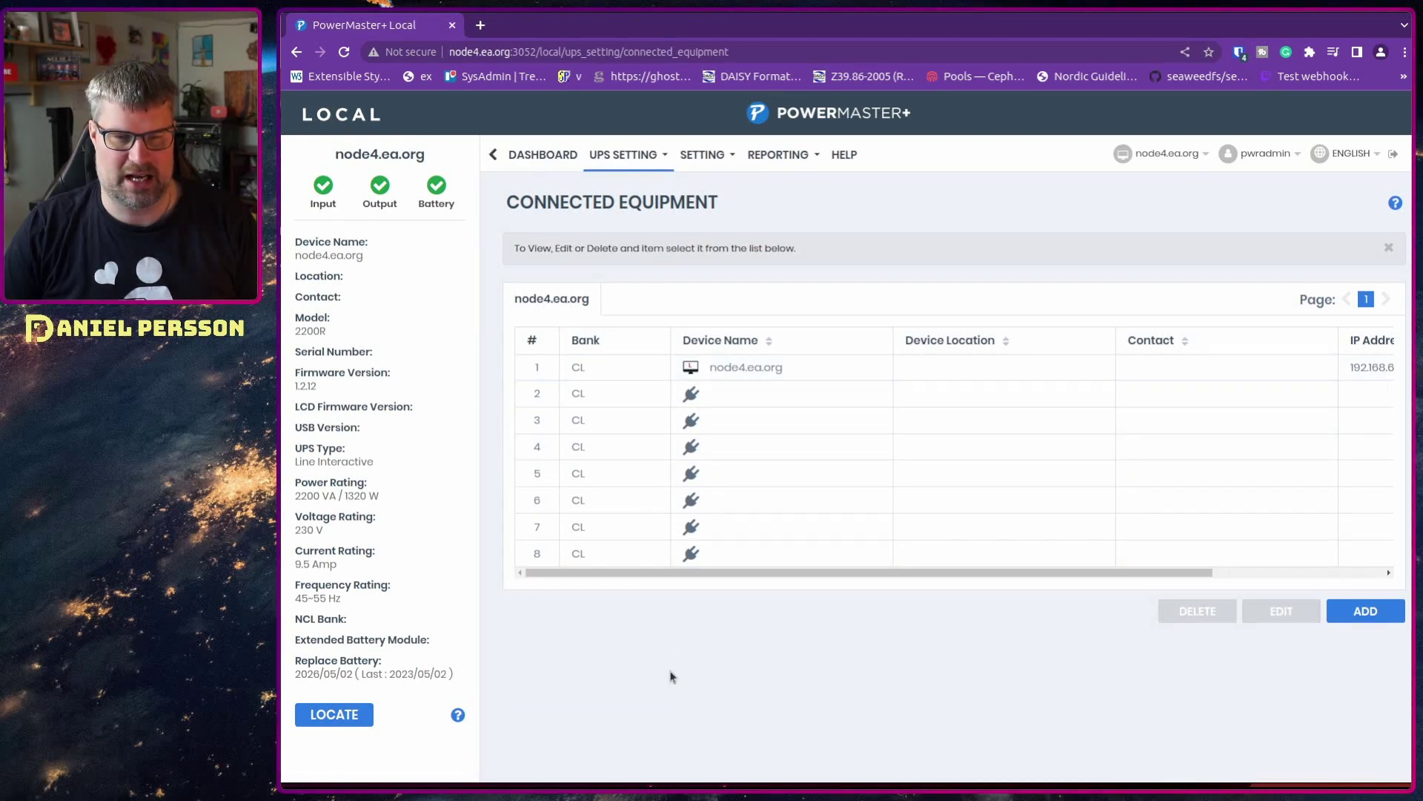
pyautogui.hscroll(3, 1309, 549)
pyautogui.hscroll(-3, 1038, 519)
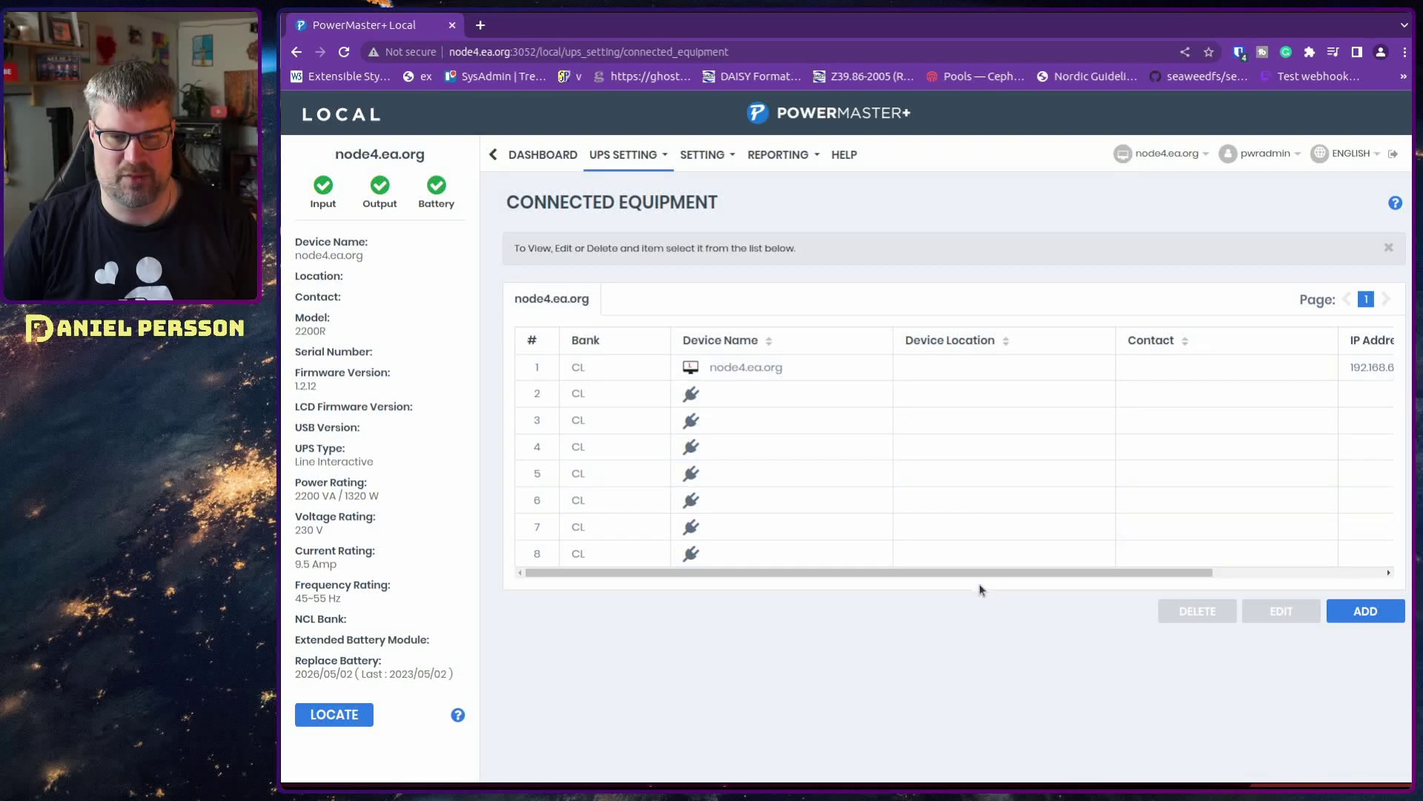
pyautogui.moveTo(980, 590); pyautogui.dragTo(1286, 364)
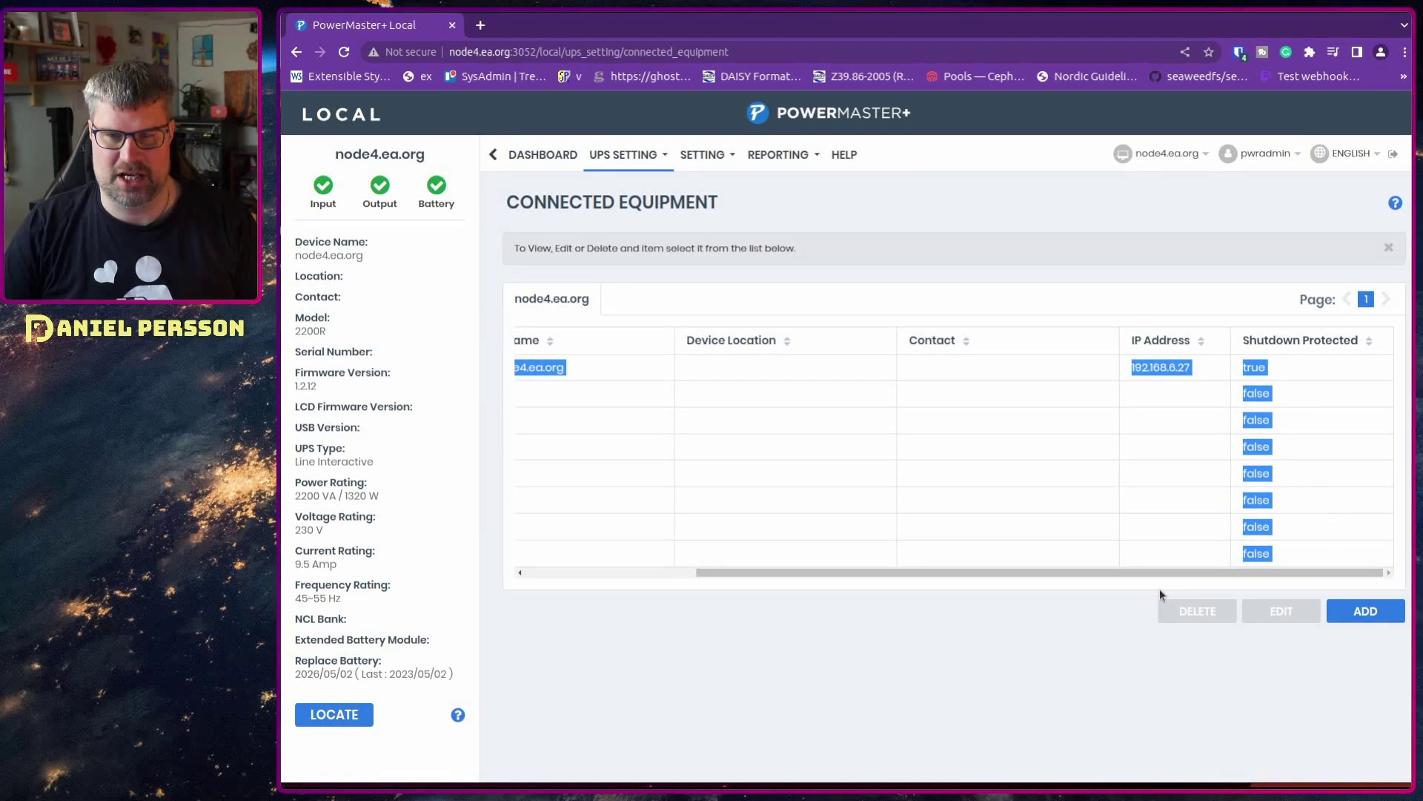
pyautogui.moveTo(1127, 574); pyautogui.dragTo(957, 575)
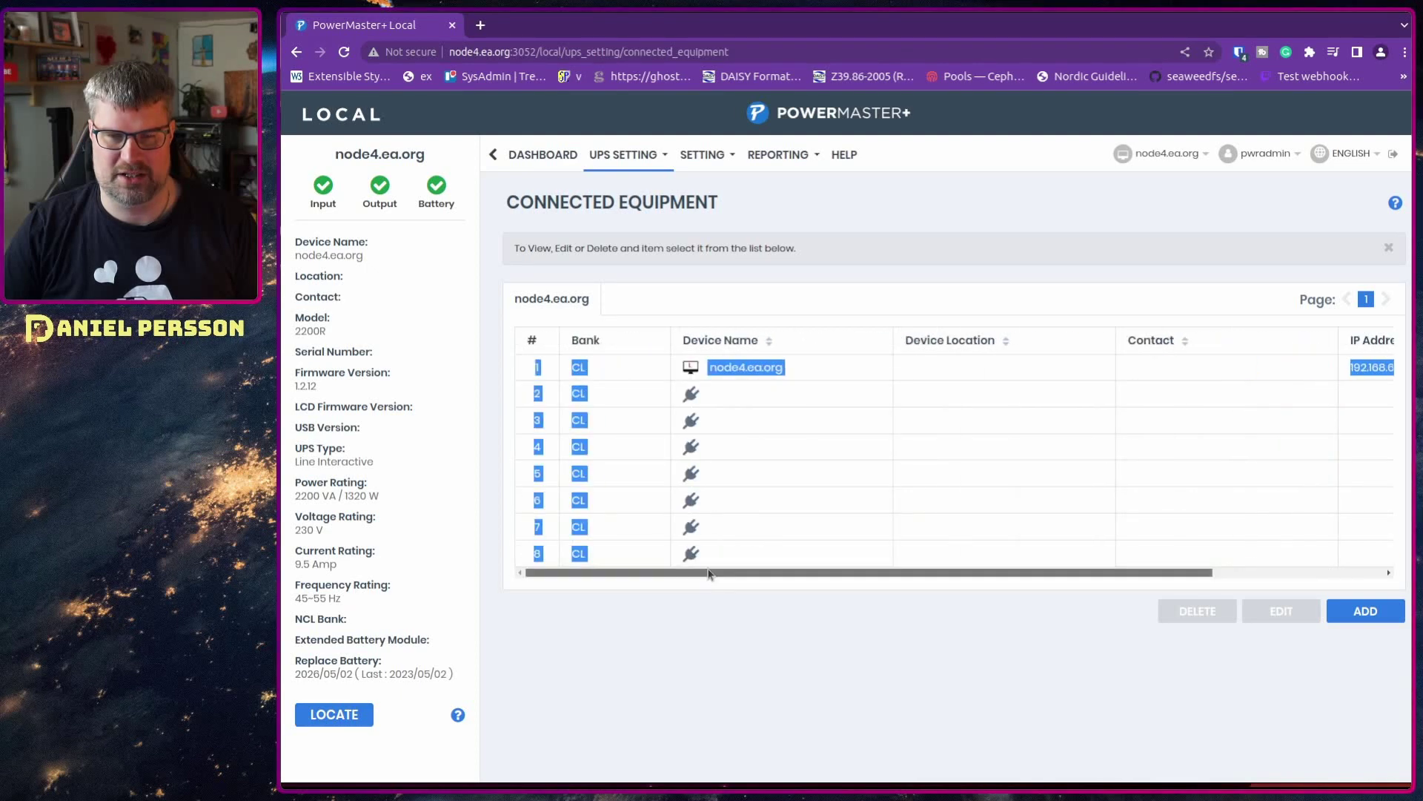
pyautogui.click(641, 304)
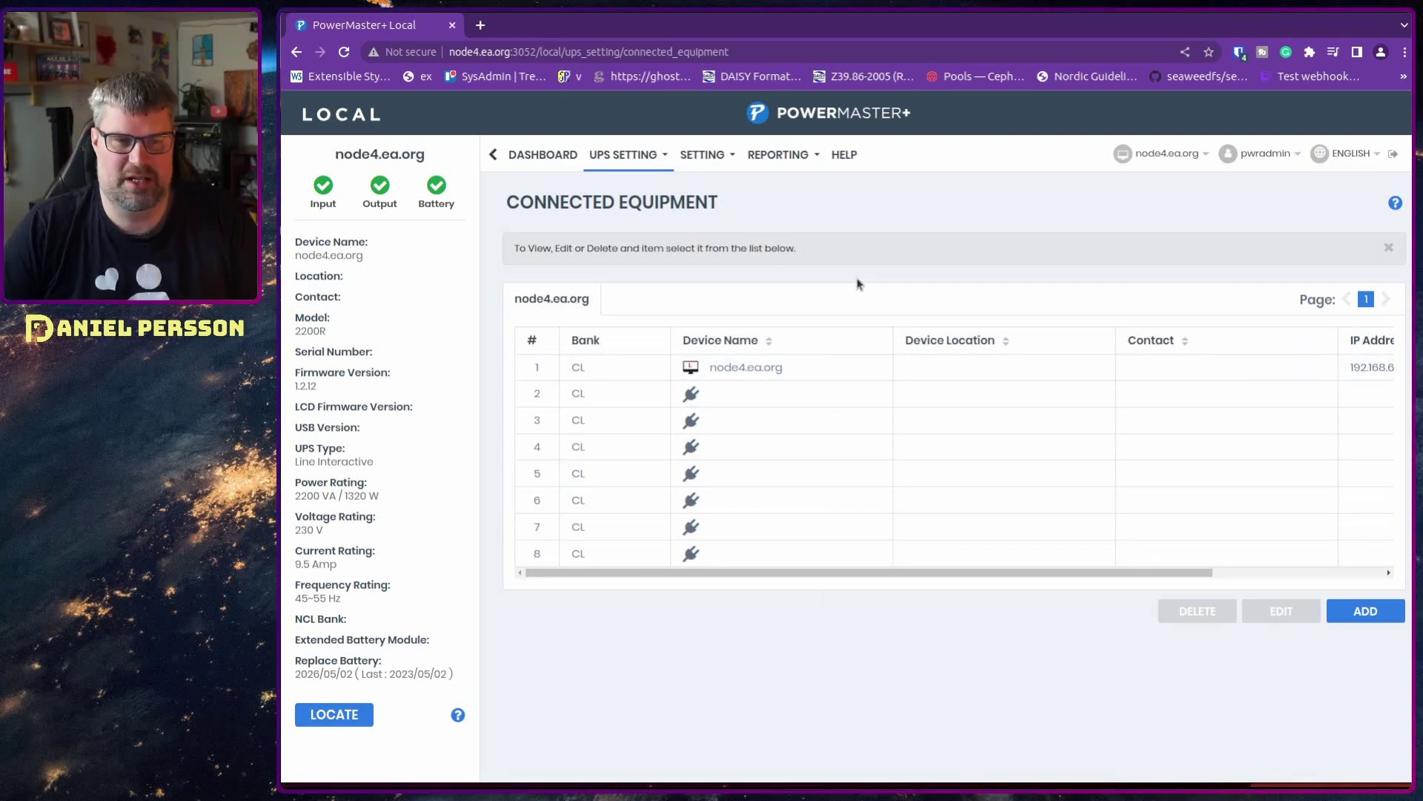
pyautogui.click(548, 164)
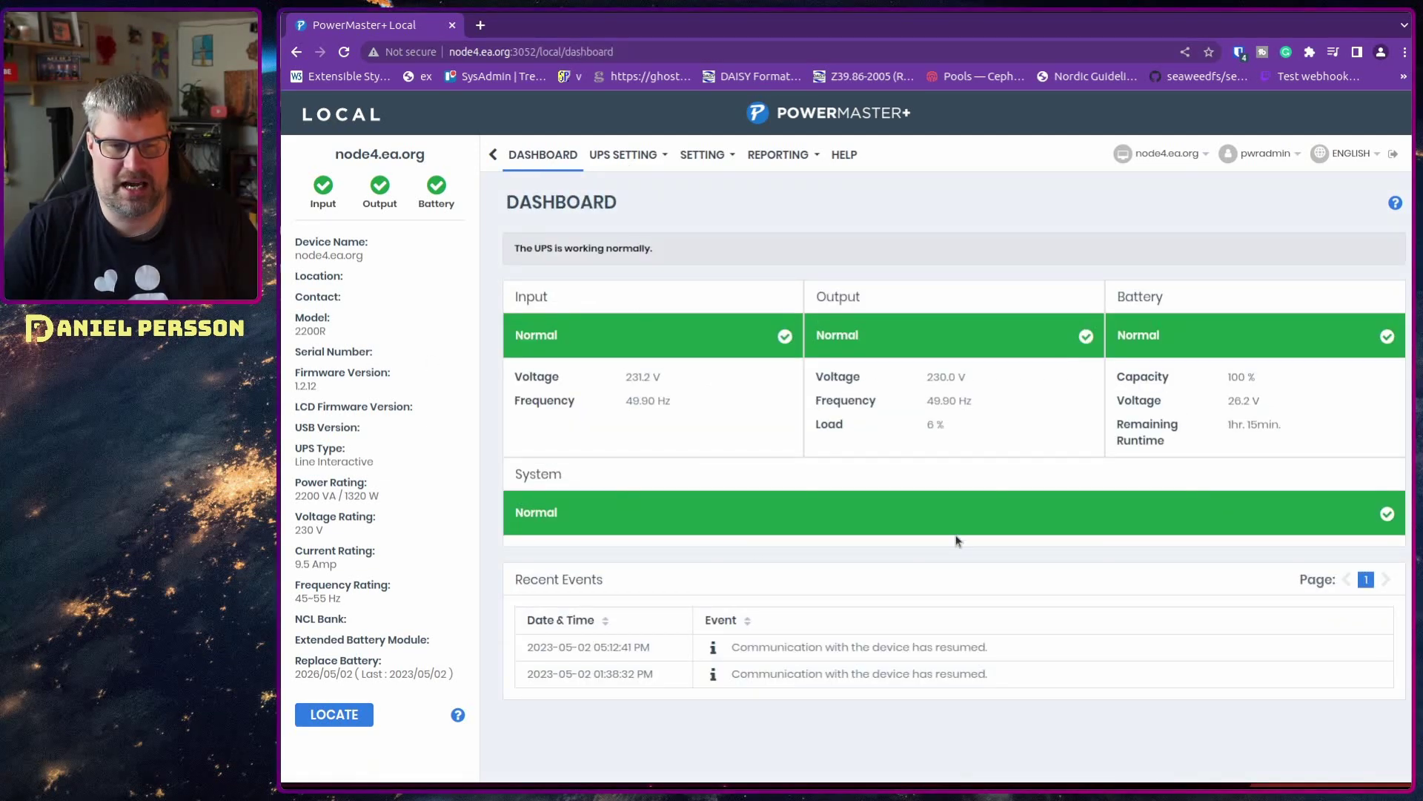
# Highlight the 231.2 V input, 230.0 V output, 49.90 Hz frequency and 6 % load readings
pyautogui.tripleClick(662, 378)
pyautogui.tripleClick(932, 379)
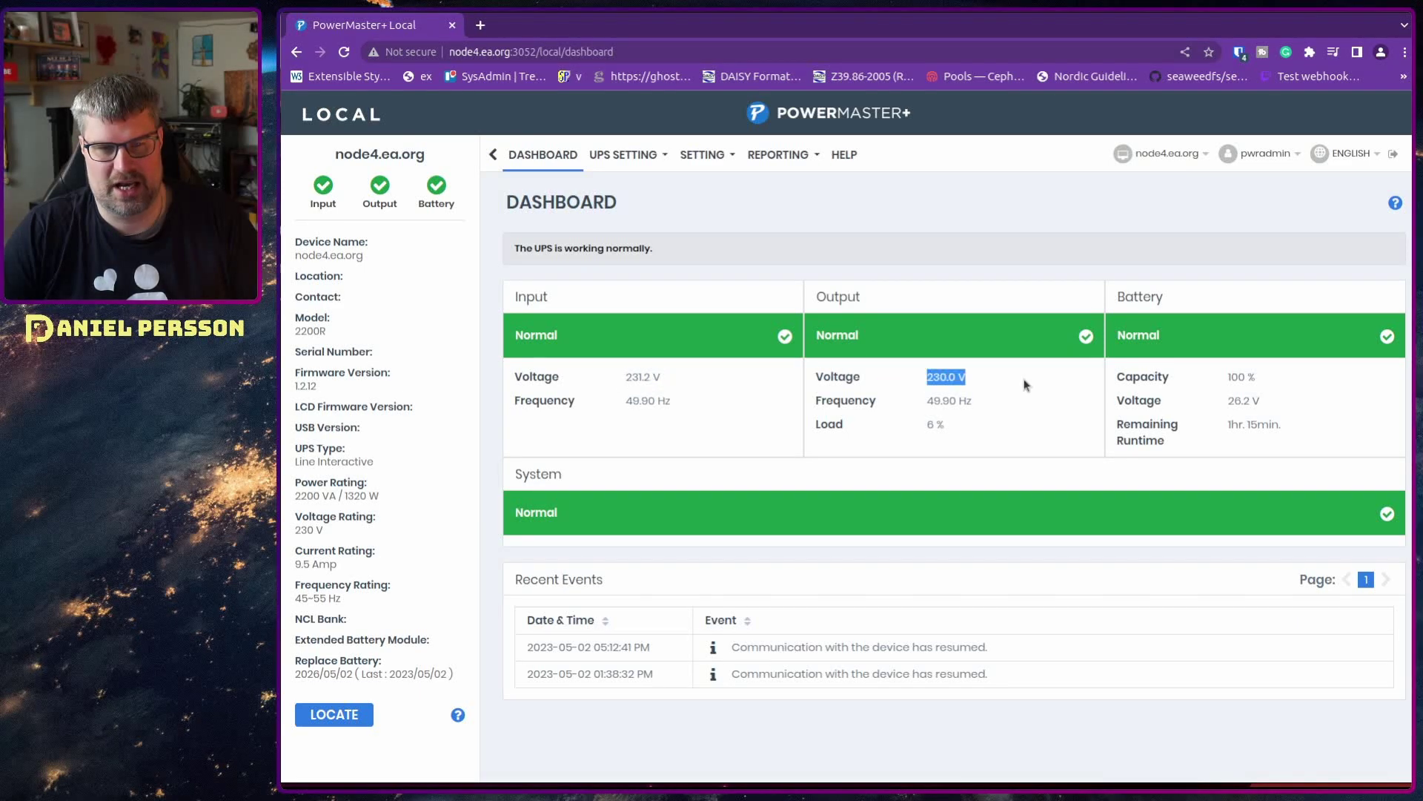
pyautogui.click(1025, 385)
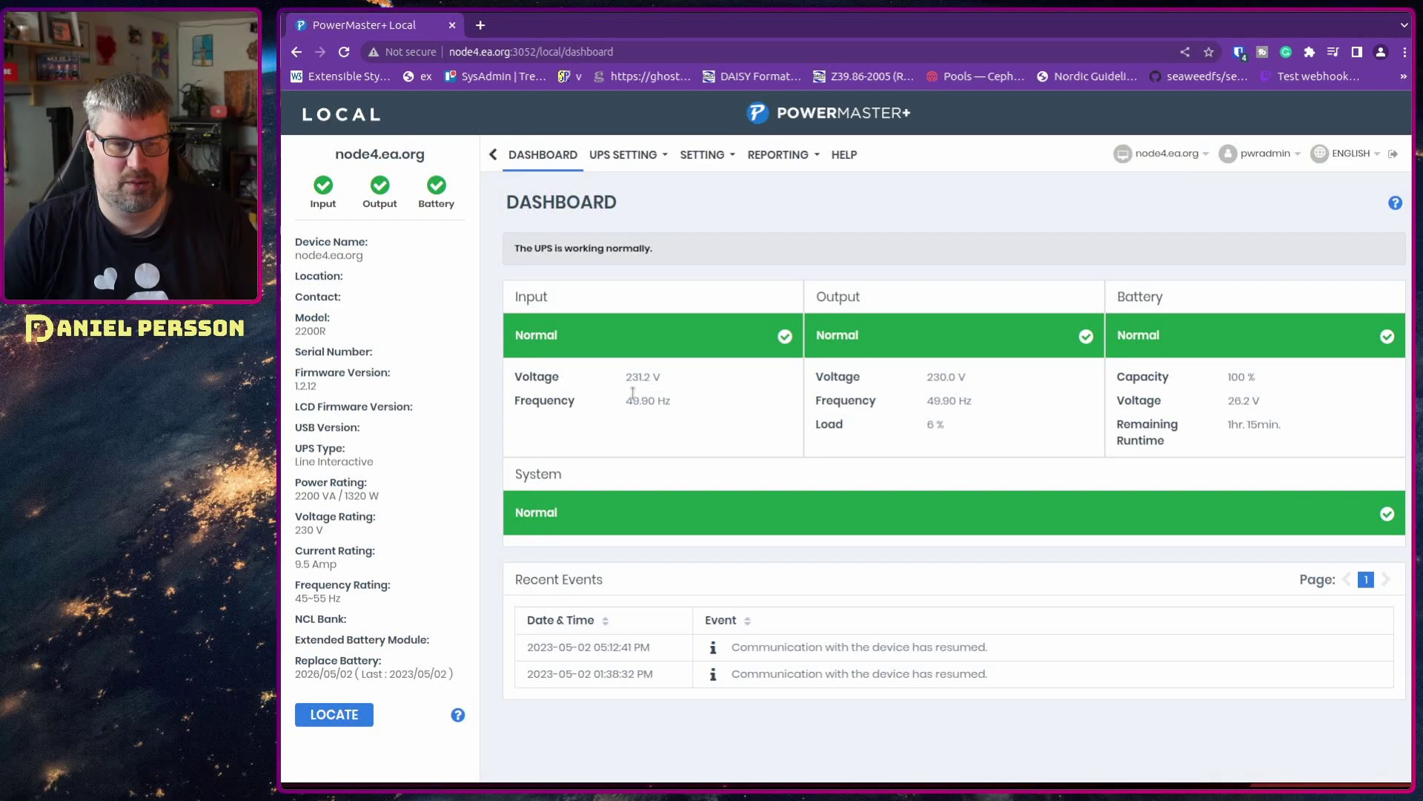
pyautogui.moveTo(625, 401); pyautogui.dragTo(680, 406)
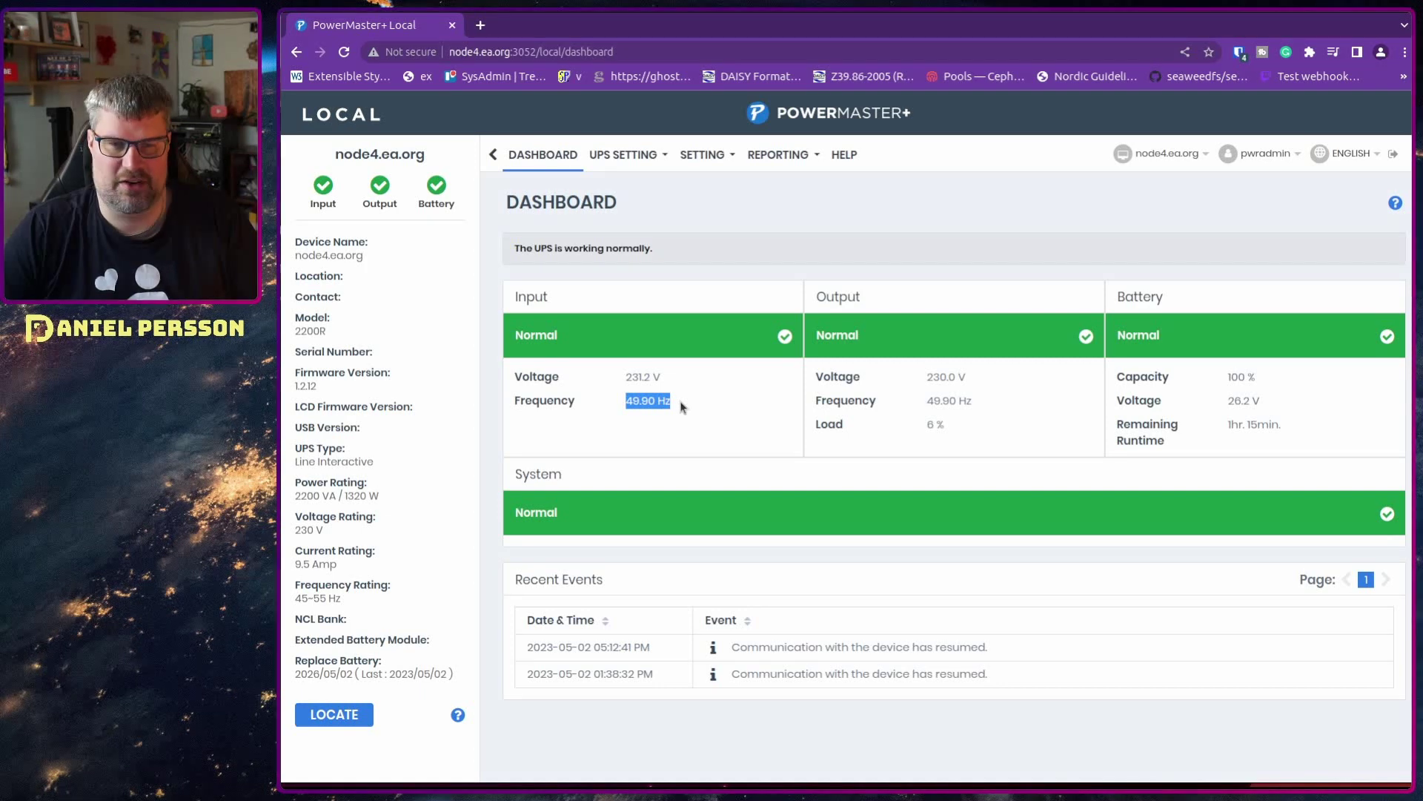
pyautogui.moveTo(924, 425); pyautogui.dragTo(964, 428)
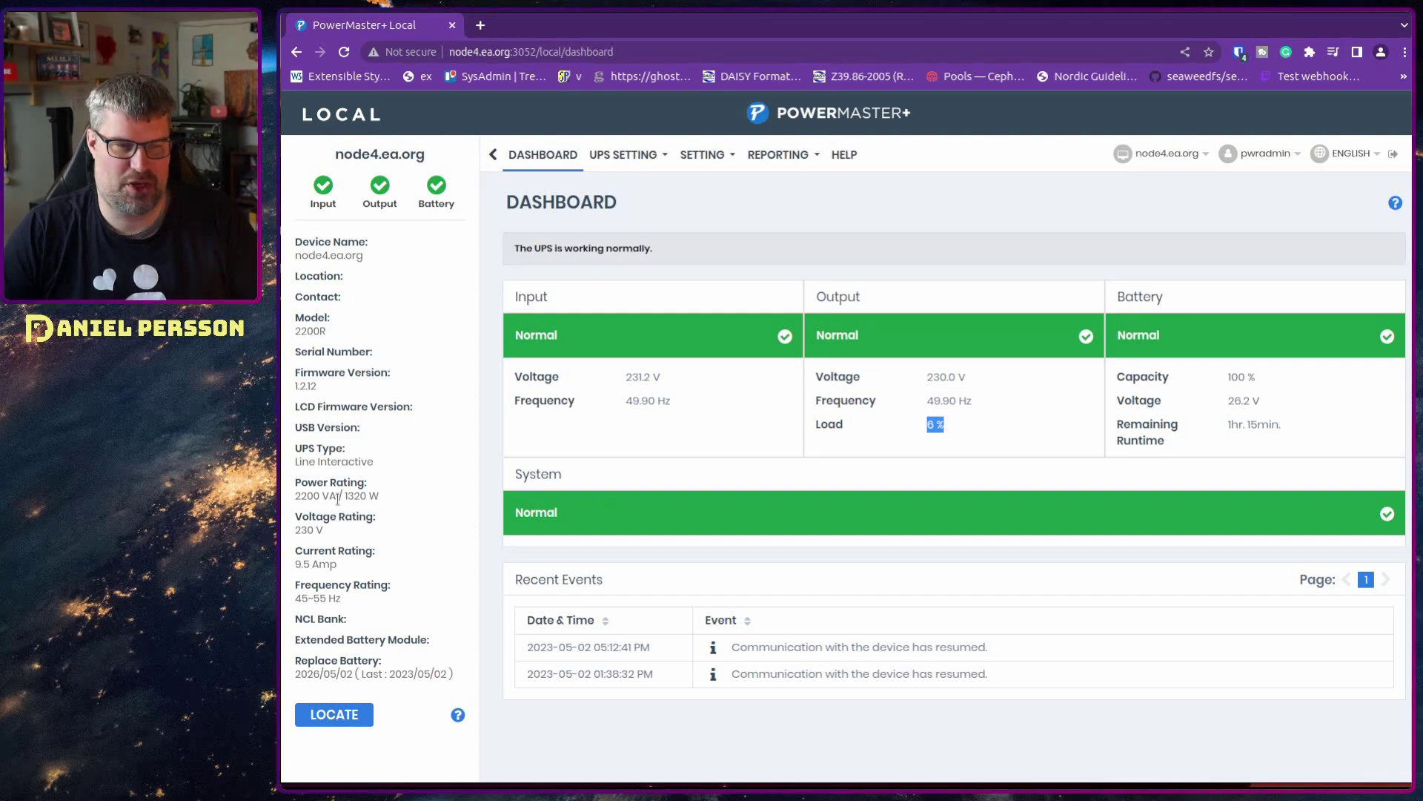
# Highlight the 1320 W power rating and the 6 % output load again
pyautogui.moveTo(339, 496); pyautogui.dragTo(406, 504)
pyautogui.click(405, 504)
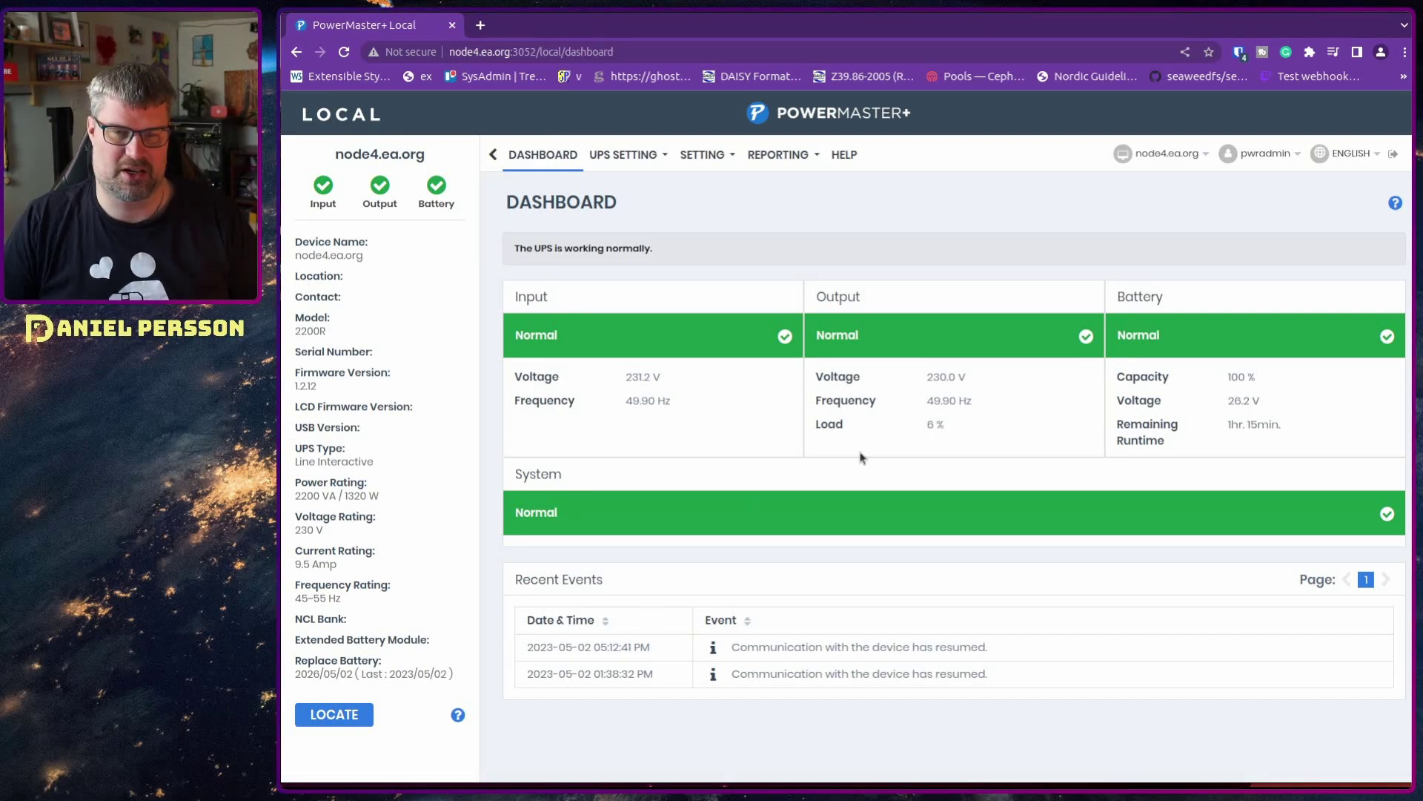
pyautogui.moveTo(924, 426); pyautogui.dragTo(997, 426)
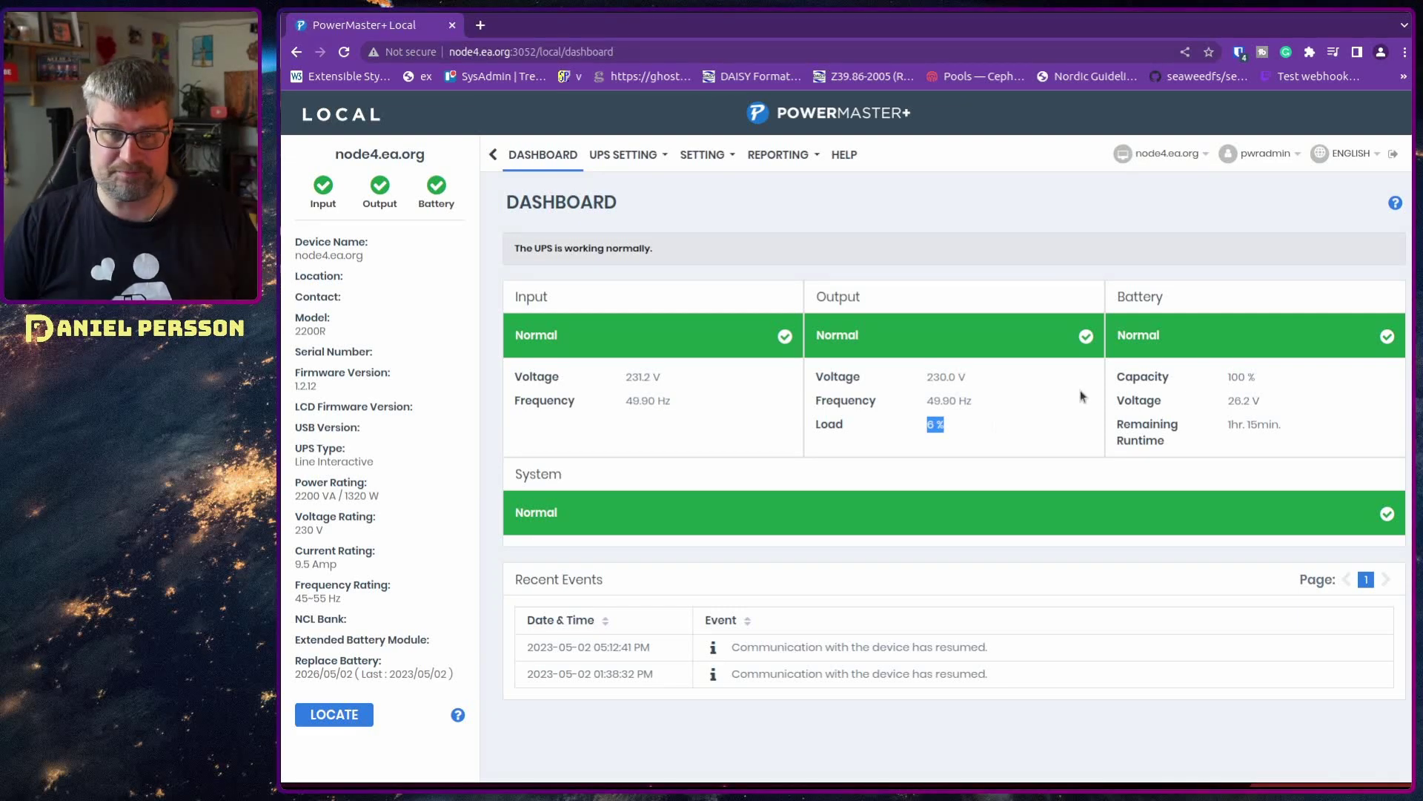
pyautogui.moveTo(801, 158)
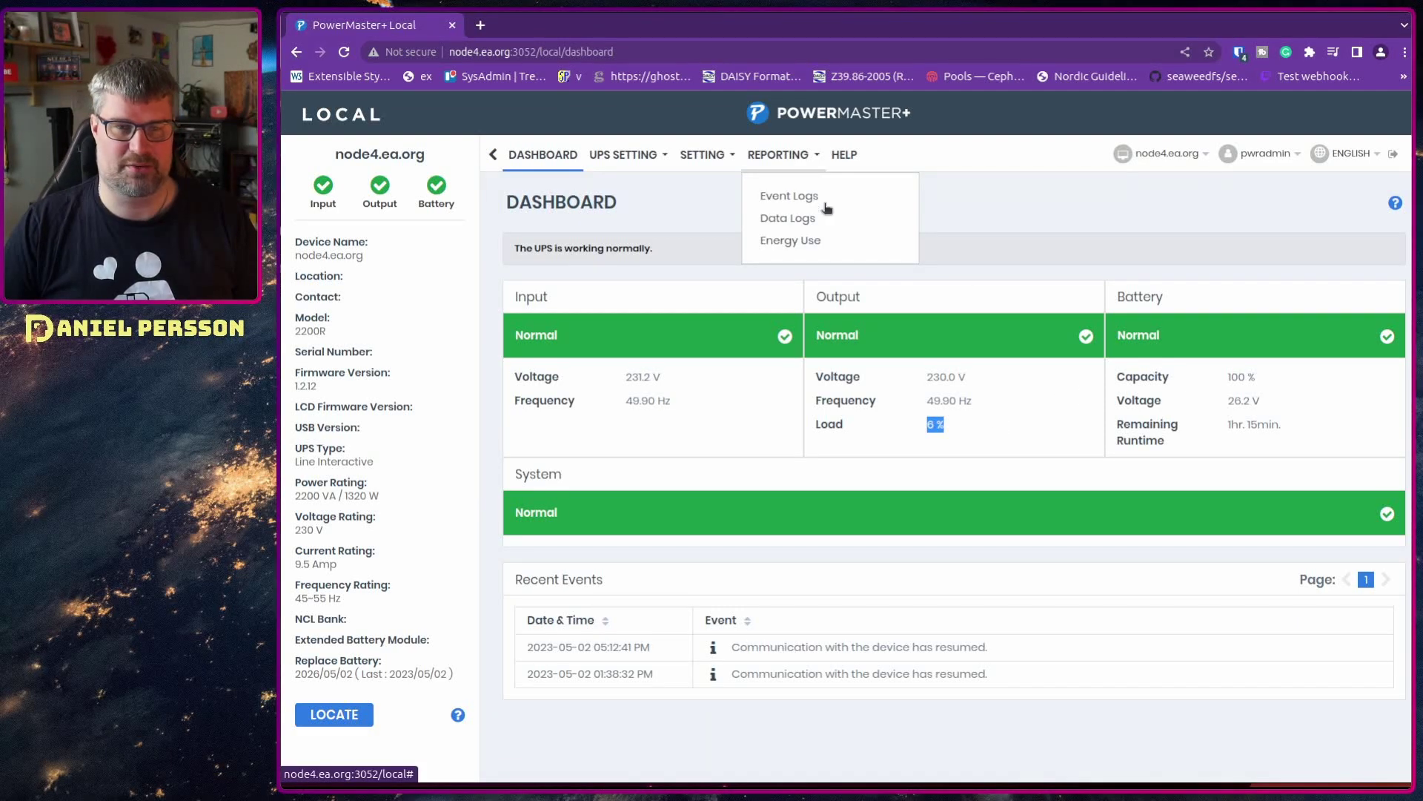
pyautogui.click(791, 242)
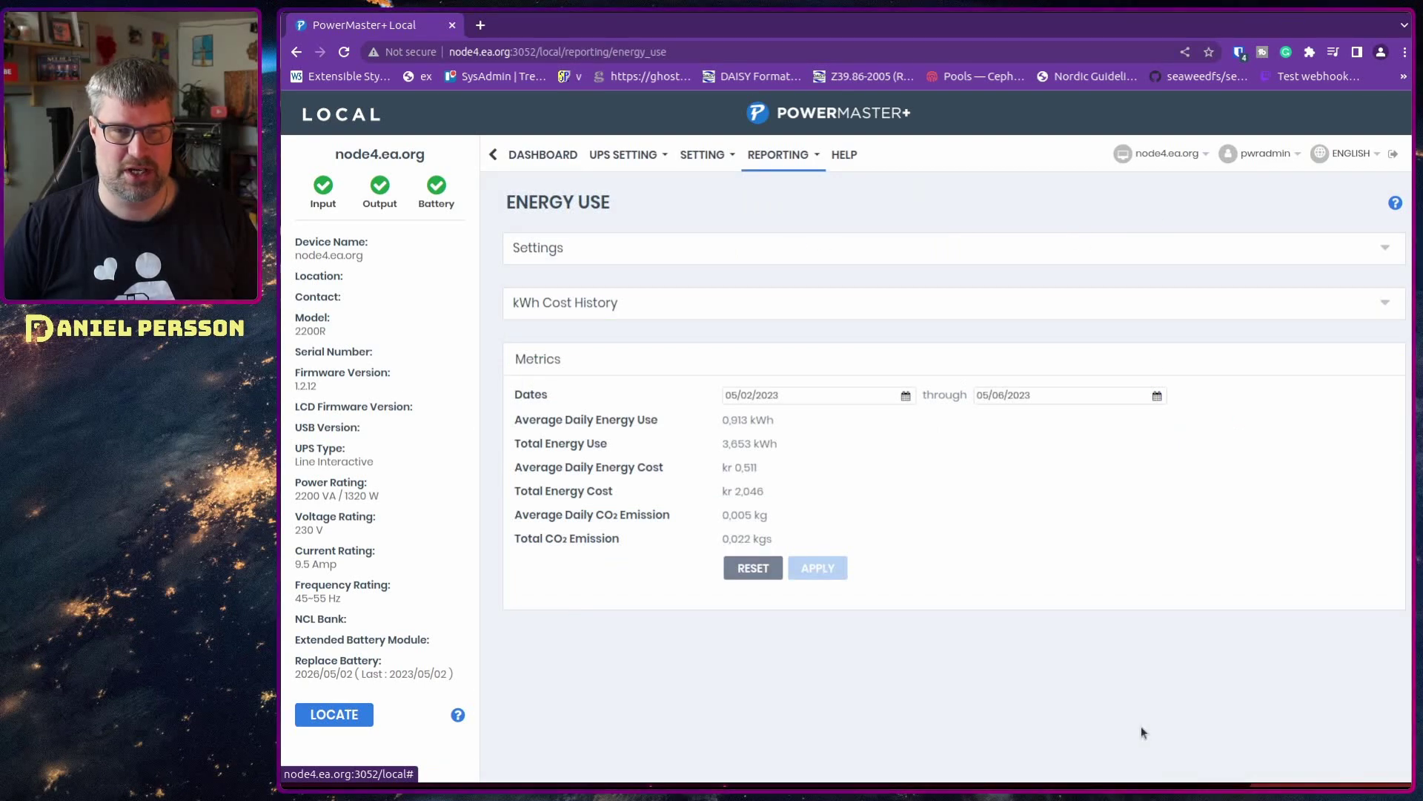
pyautogui.click(712, 252)
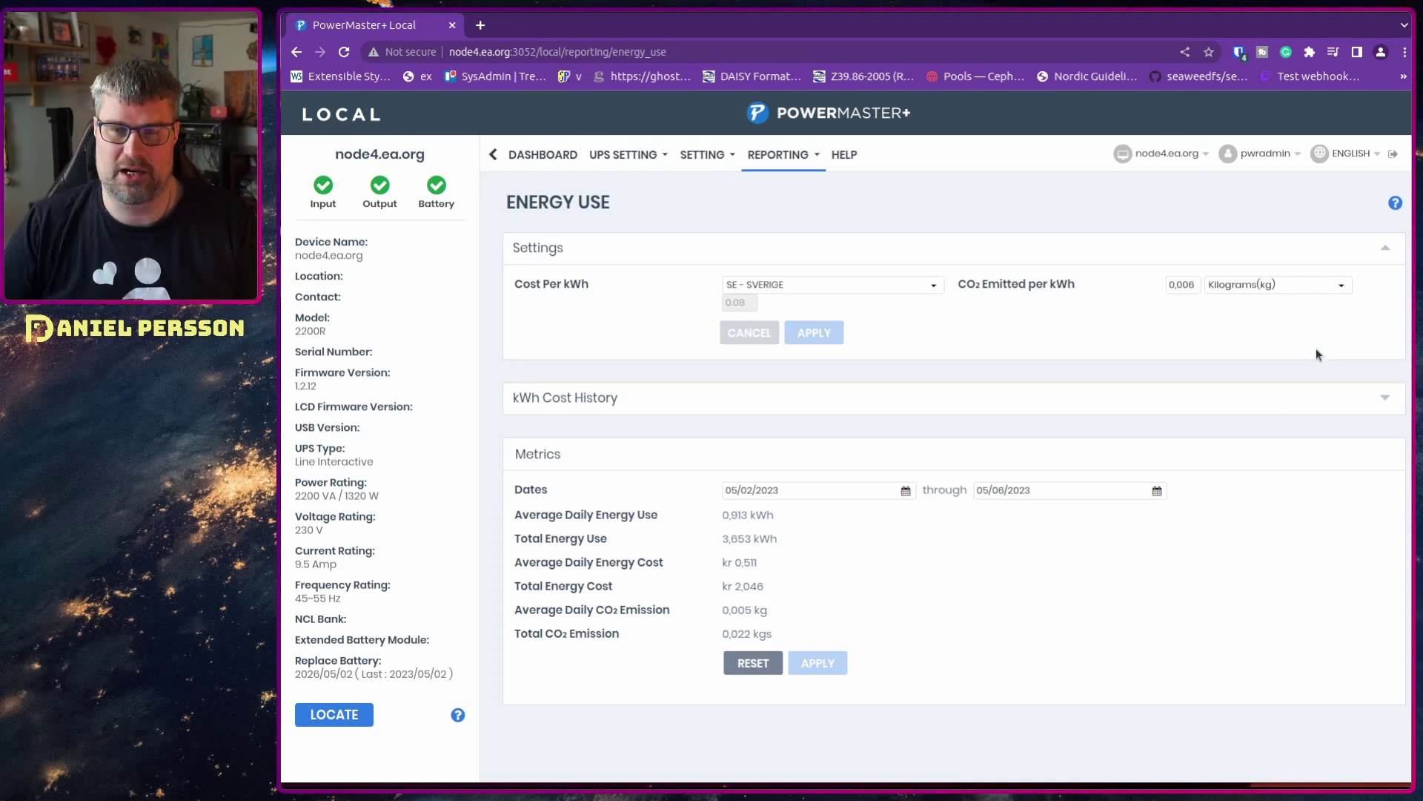
pyautogui.click(1168, 284)
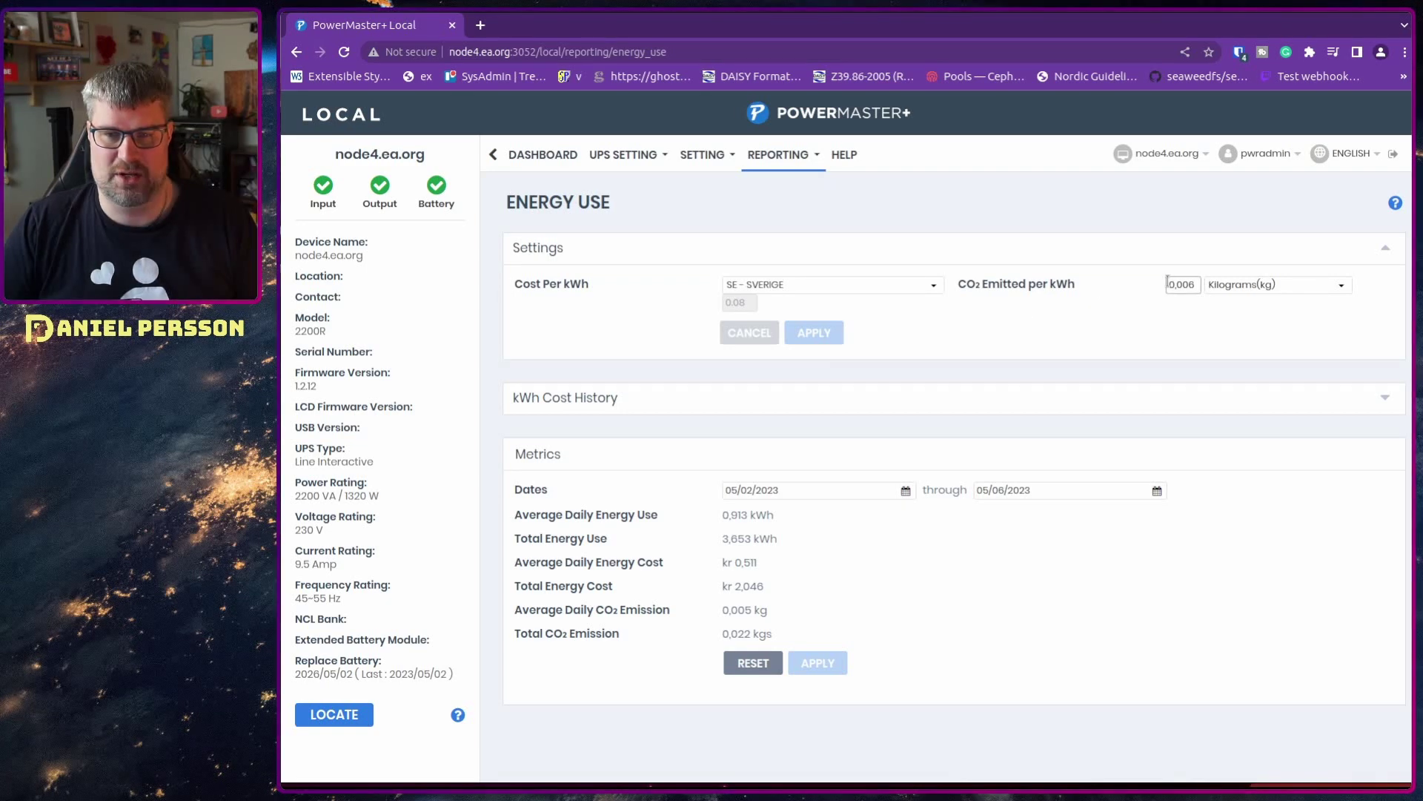
pyautogui.moveTo(1168, 284); pyautogui.dragTo(1210, 284)
pyautogui.click(1199, 345)
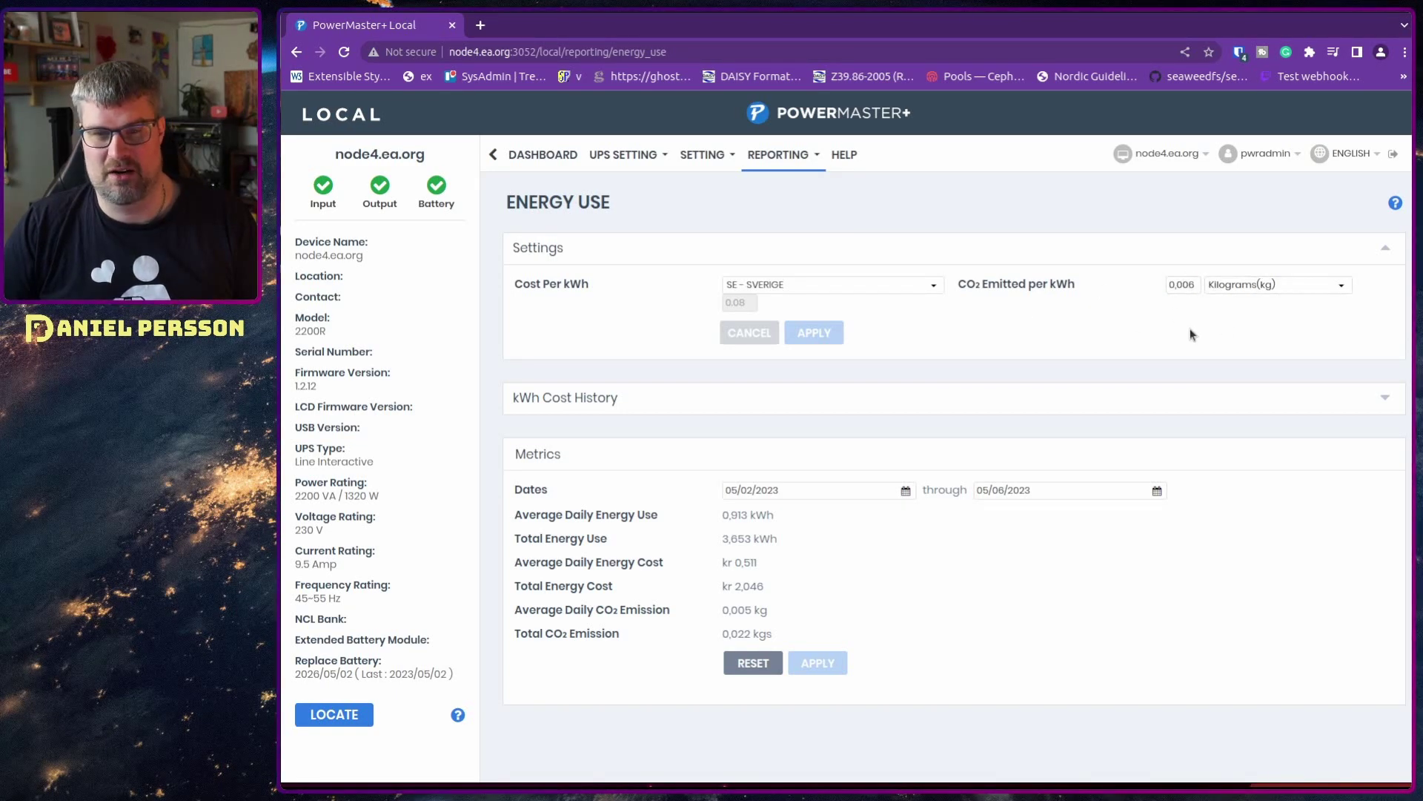
pyautogui.moveTo(954, 293); pyautogui.dragTo(1082, 289)
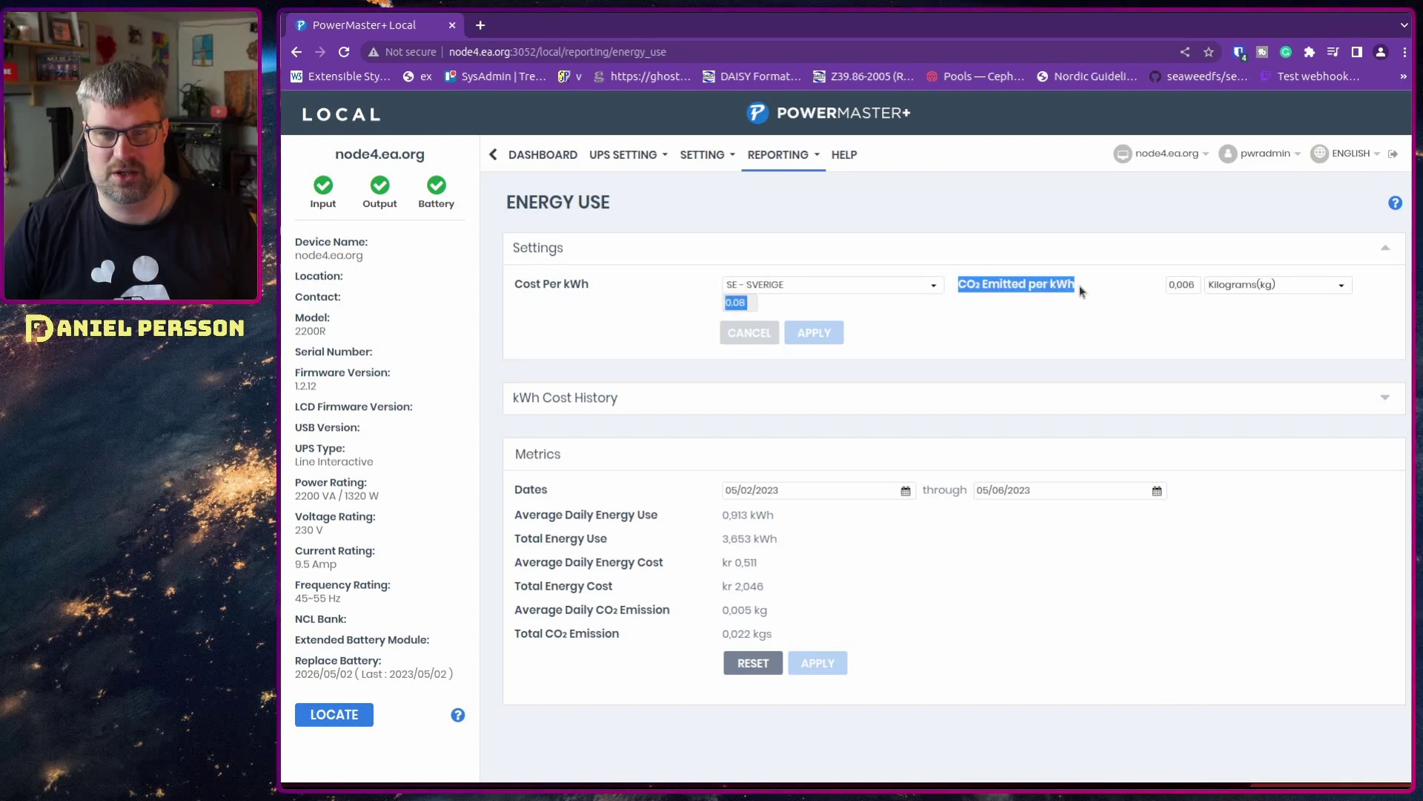
pyautogui.click(1197, 327)
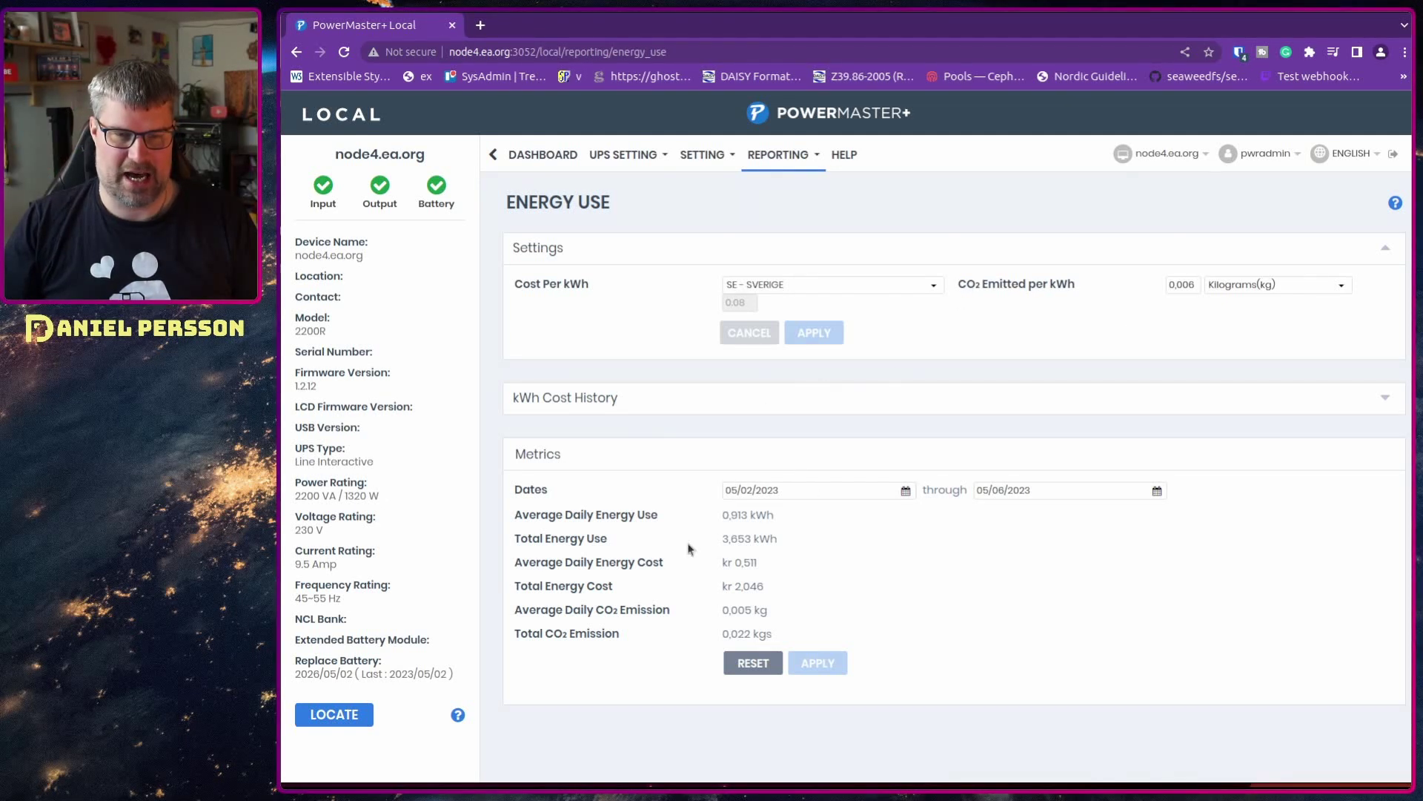
pyautogui.click(692, 409)
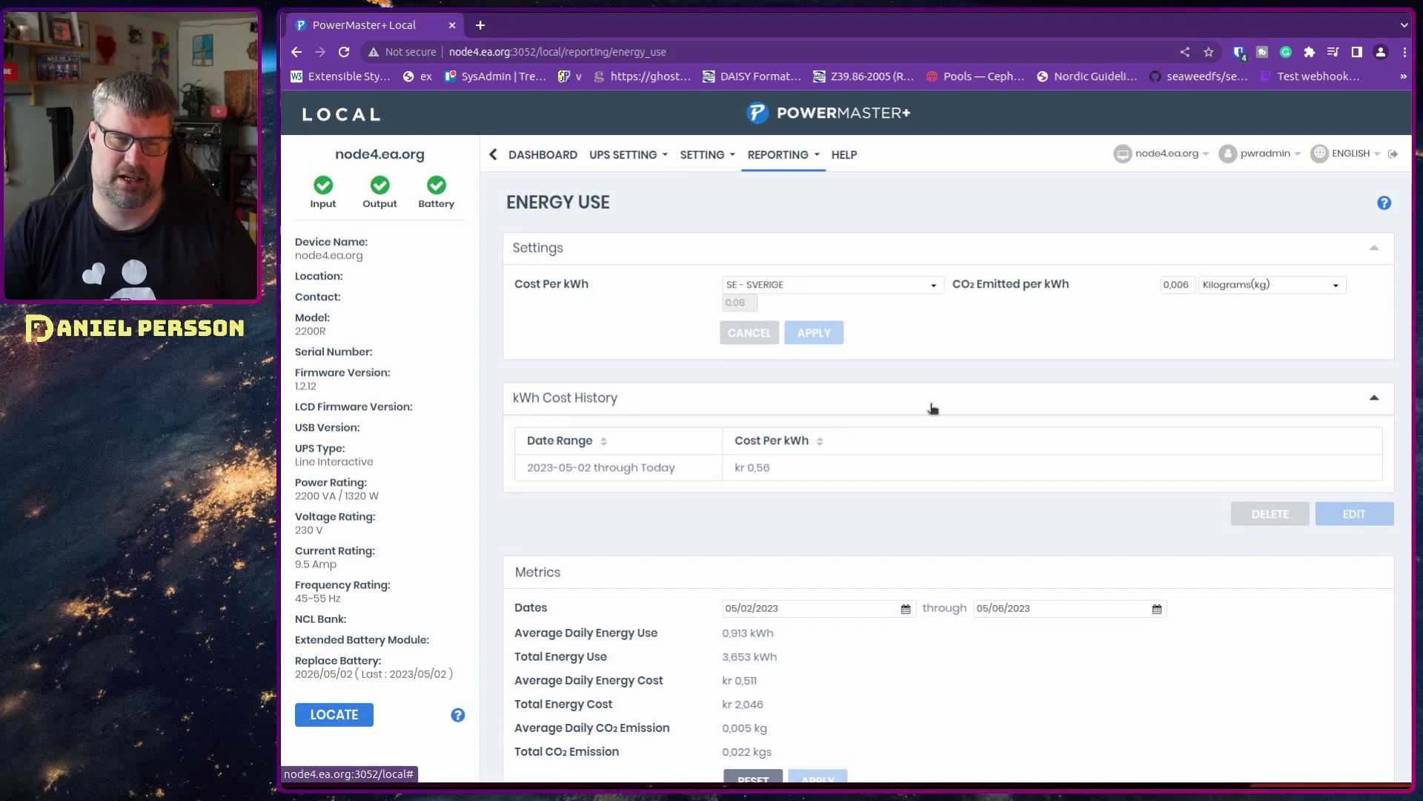
pyautogui.click(881, 404)
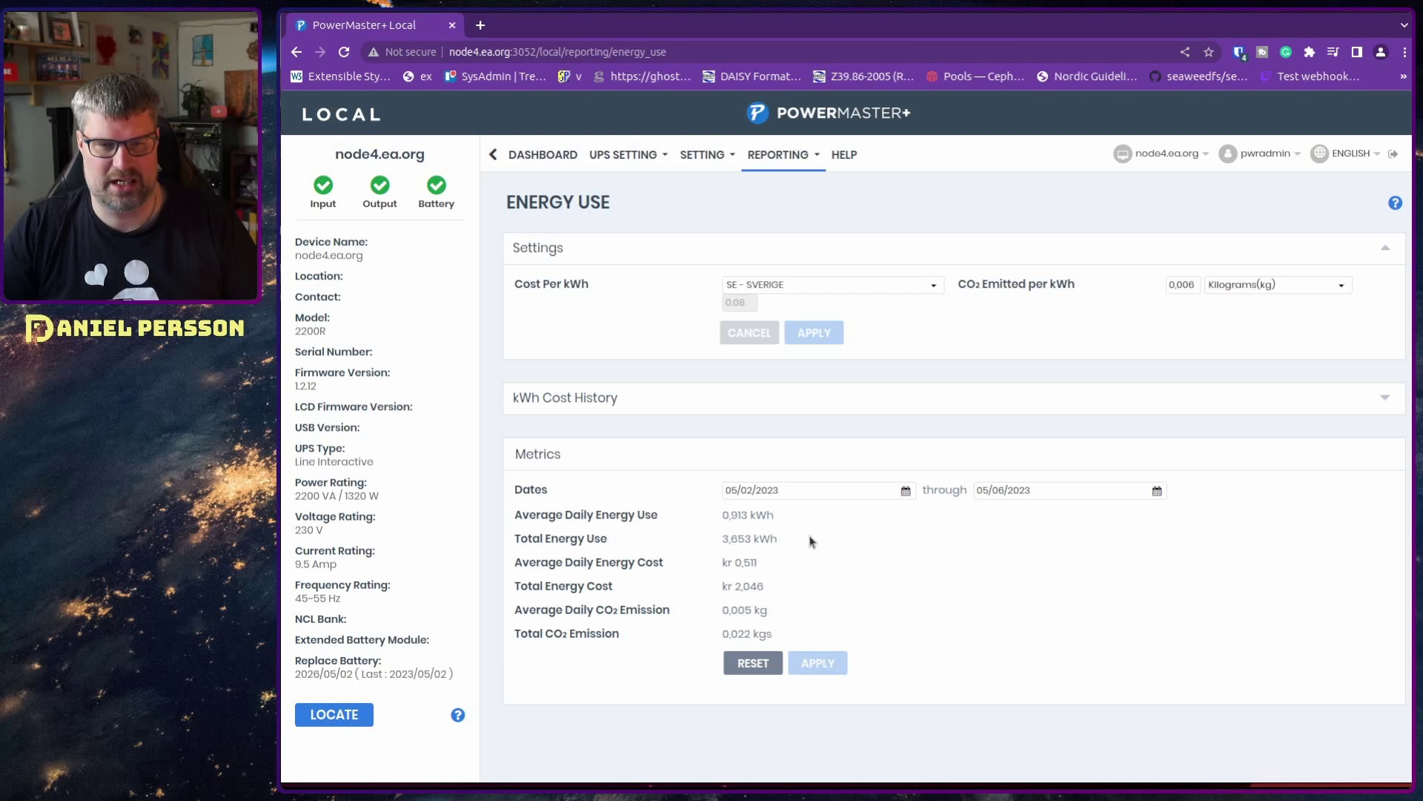
pyautogui.moveTo(720, 539); pyautogui.dragTo(807, 542)
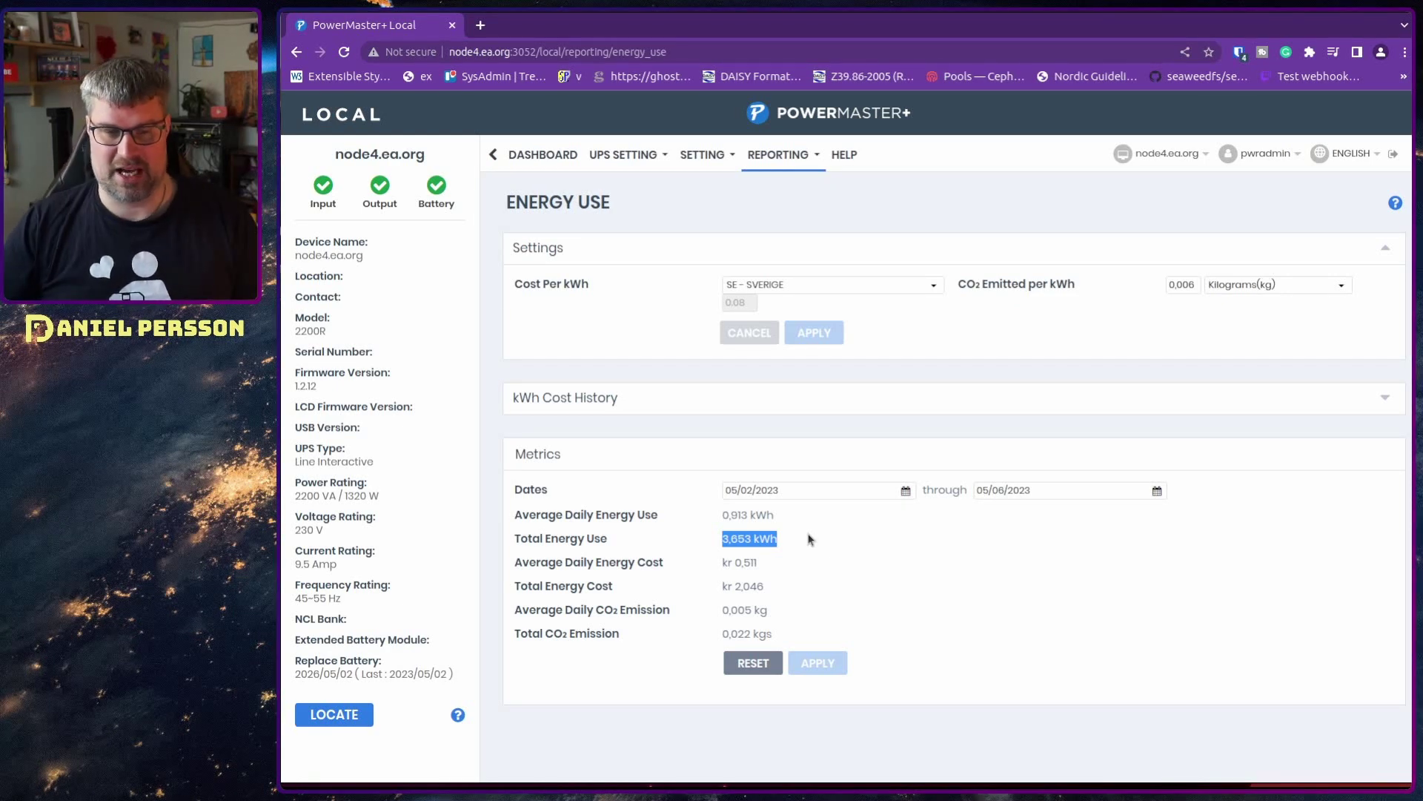
pyautogui.click(809, 539)
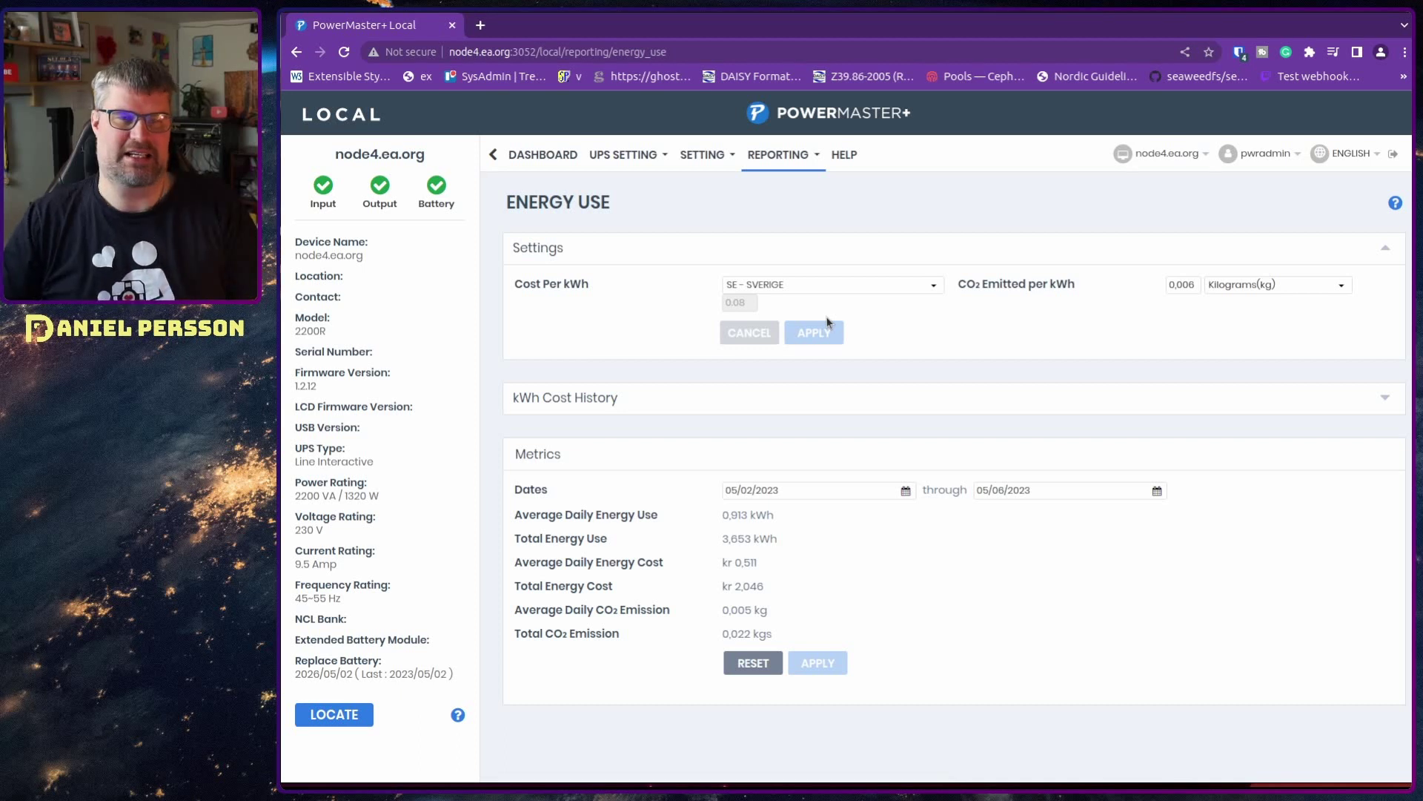
pyautogui.click(645, 157)
# View the UPS Diagnostic page, then the Configuration page
pyautogui.click(642, 197)
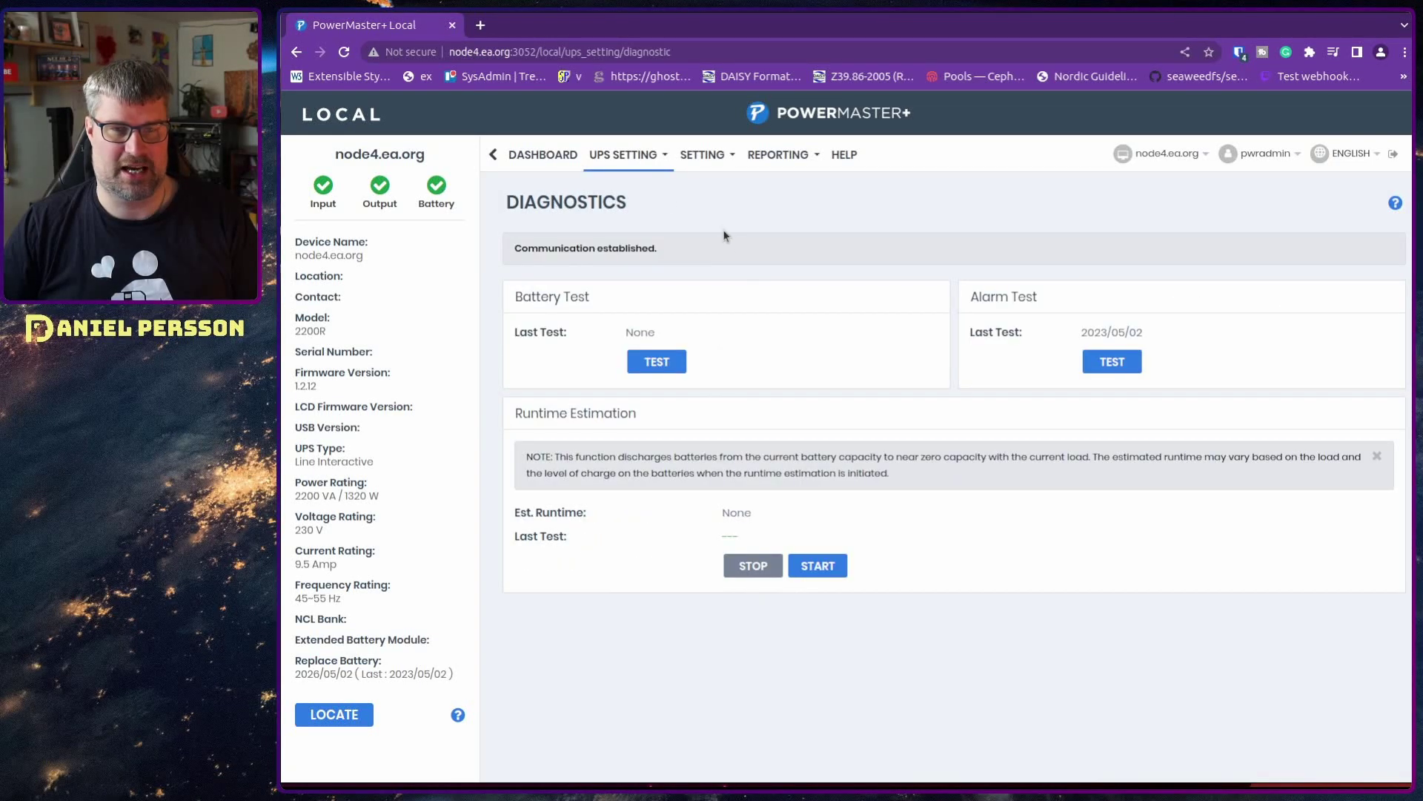
pyautogui.click(641, 165)
pyautogui.click(643, 217)
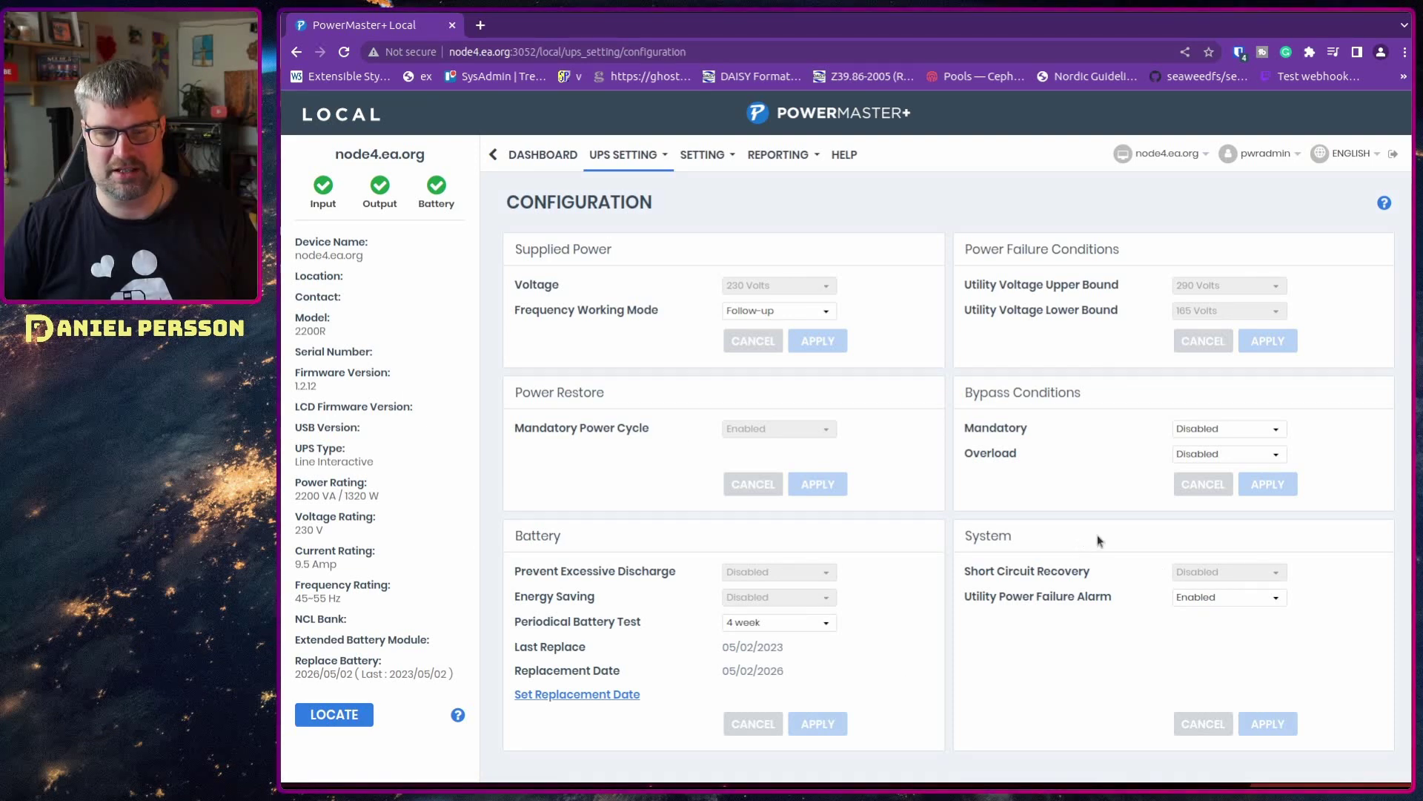
# View the EnergyWise settings listing UPS_Base, UPS and CLBank, then return to the Dashboard
pyautogui.click(645, 156)
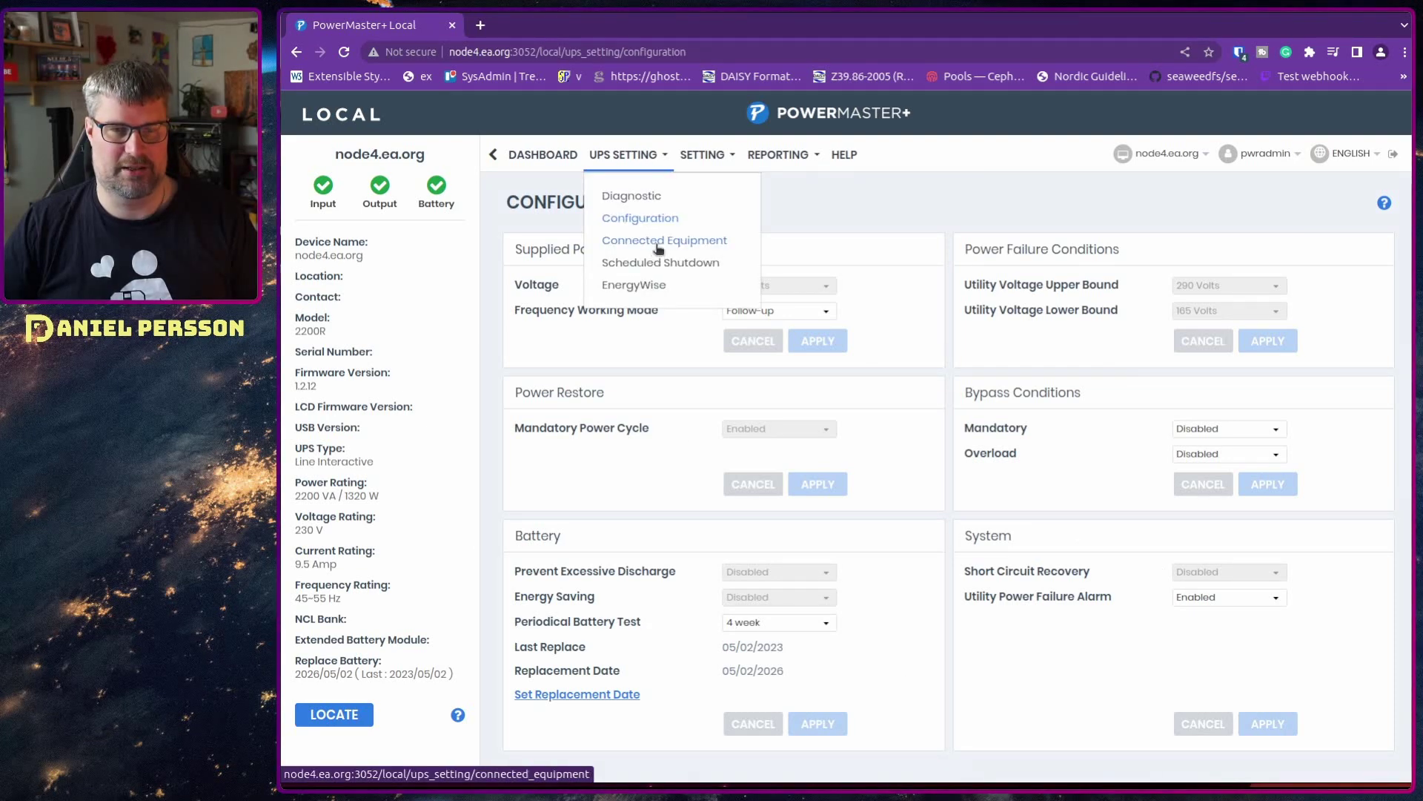
pyautogui.click(635, 286)
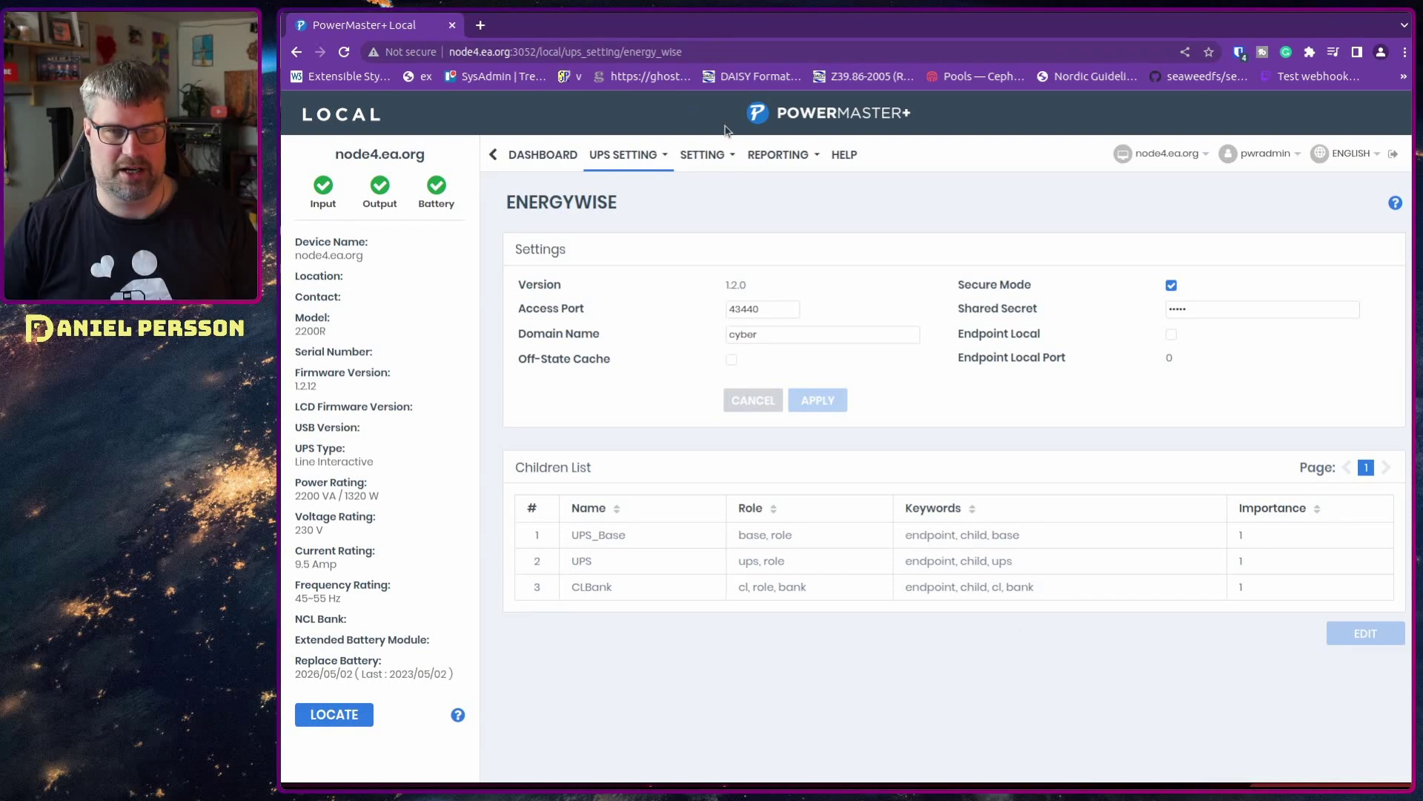
pyautogui.click(708, 153)
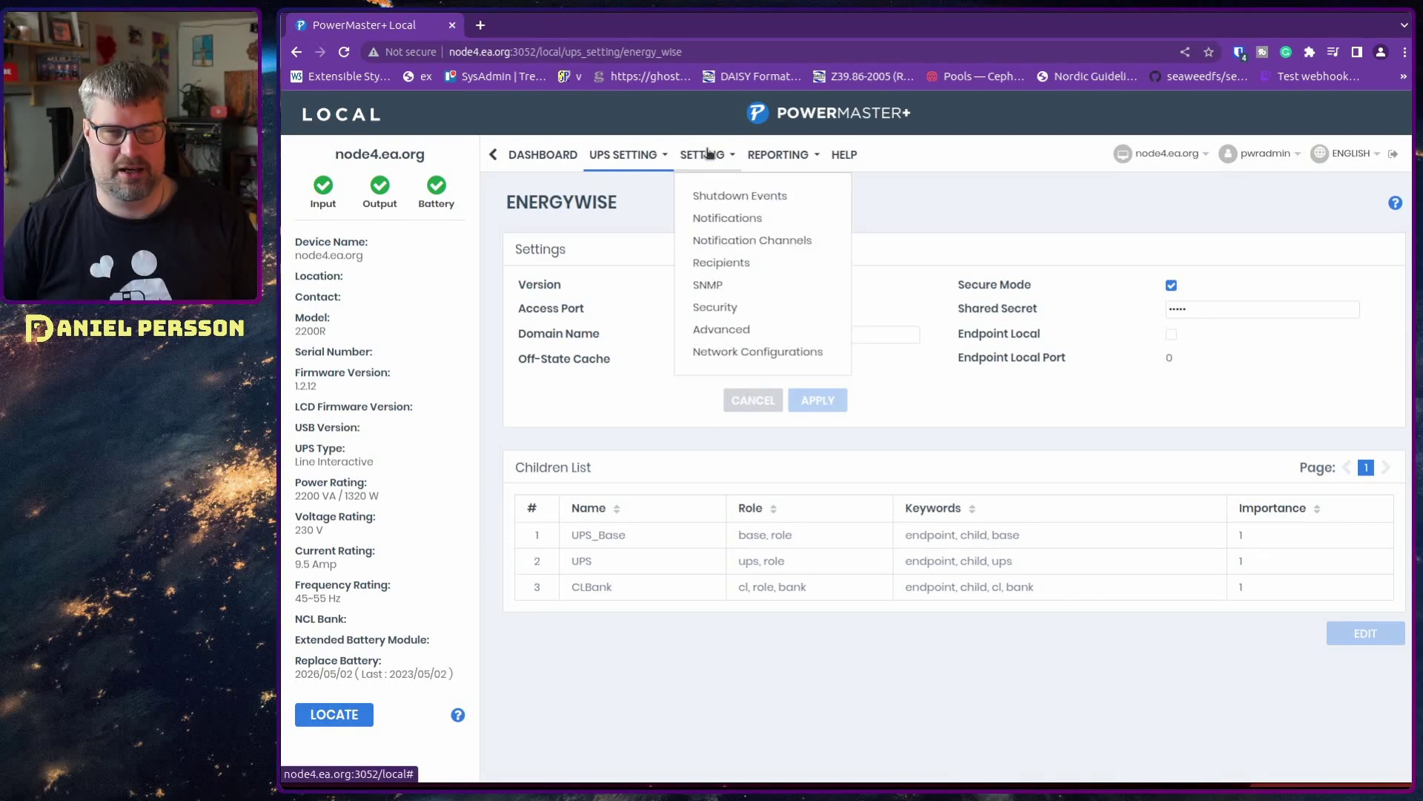
pyautogui.click(721, 152)
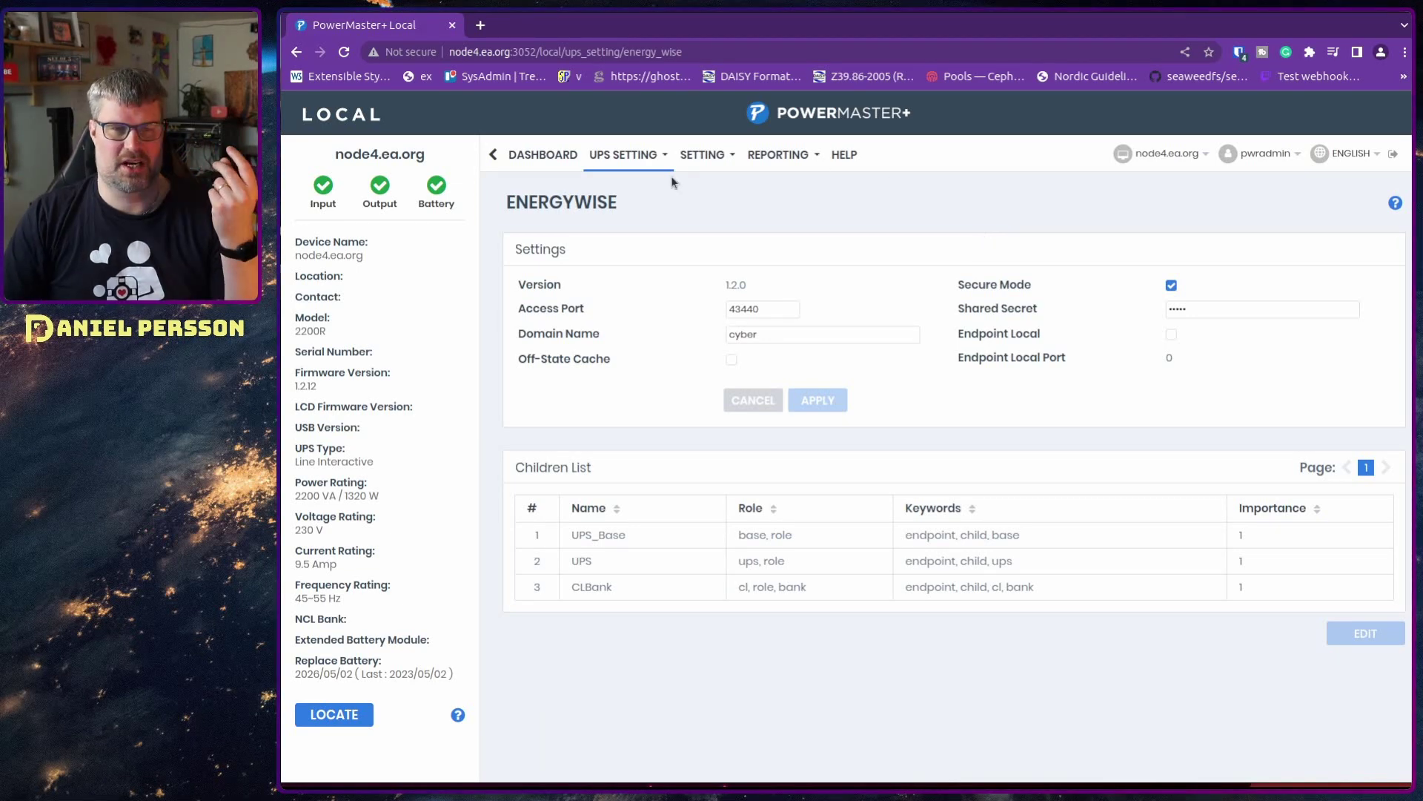
pyautogui.click(565, 155)
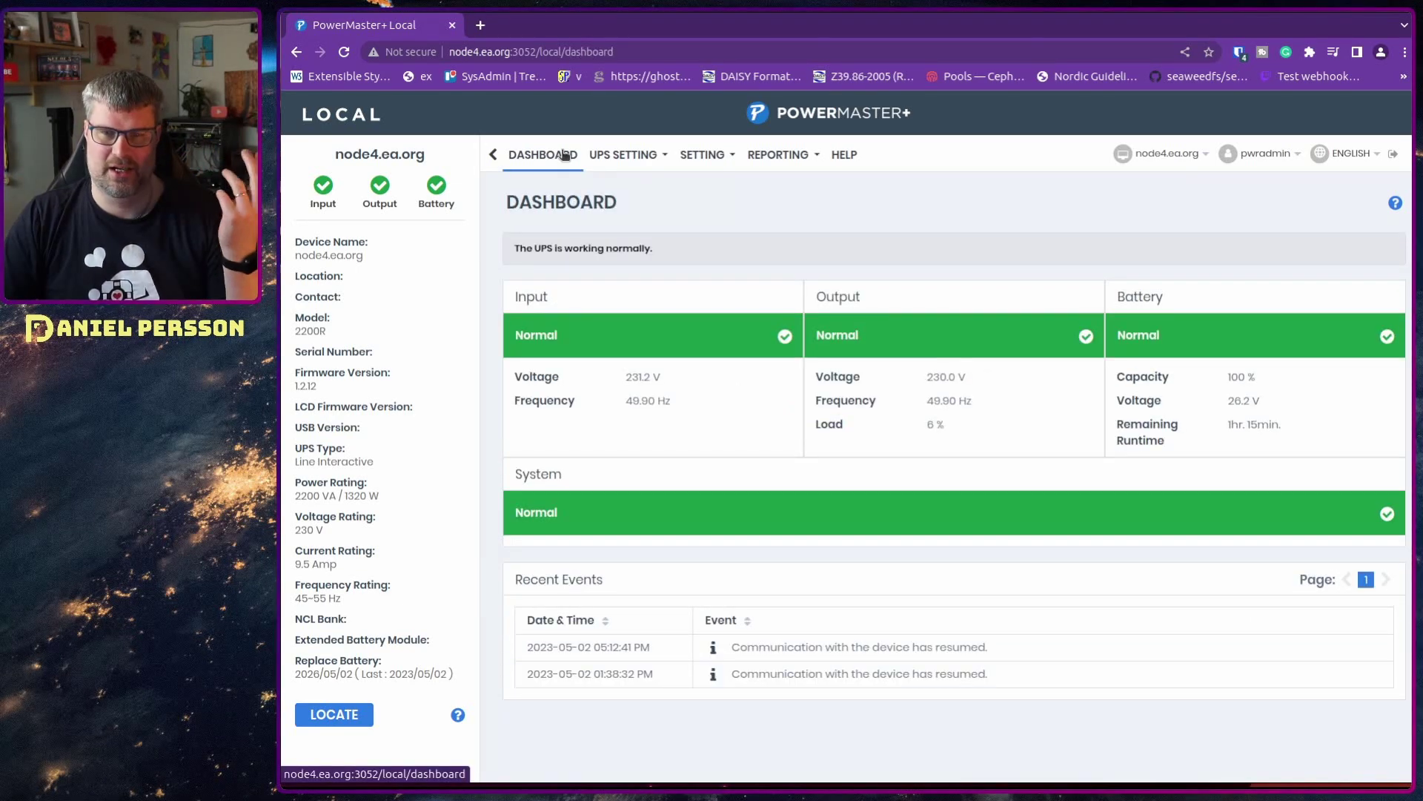